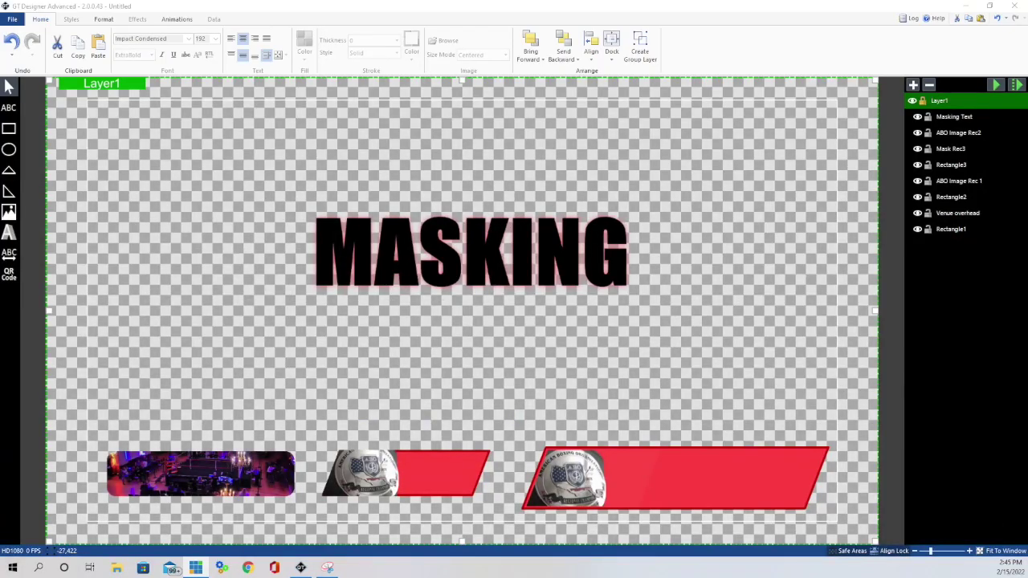
Step: Hide the MASKING title layer and draw Rectangle4 just above the venue photo
click(459, 257)
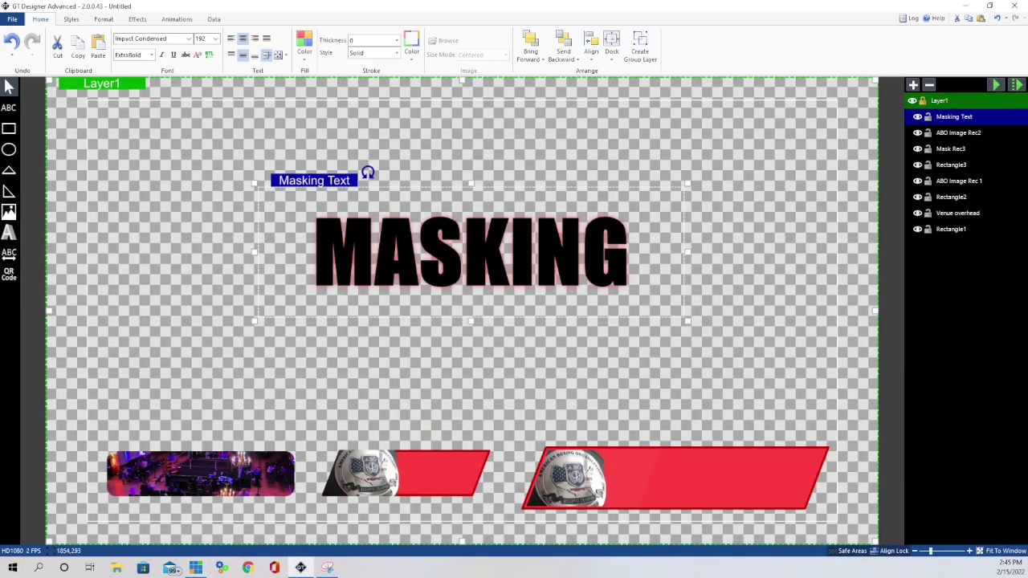
click(917, 116)
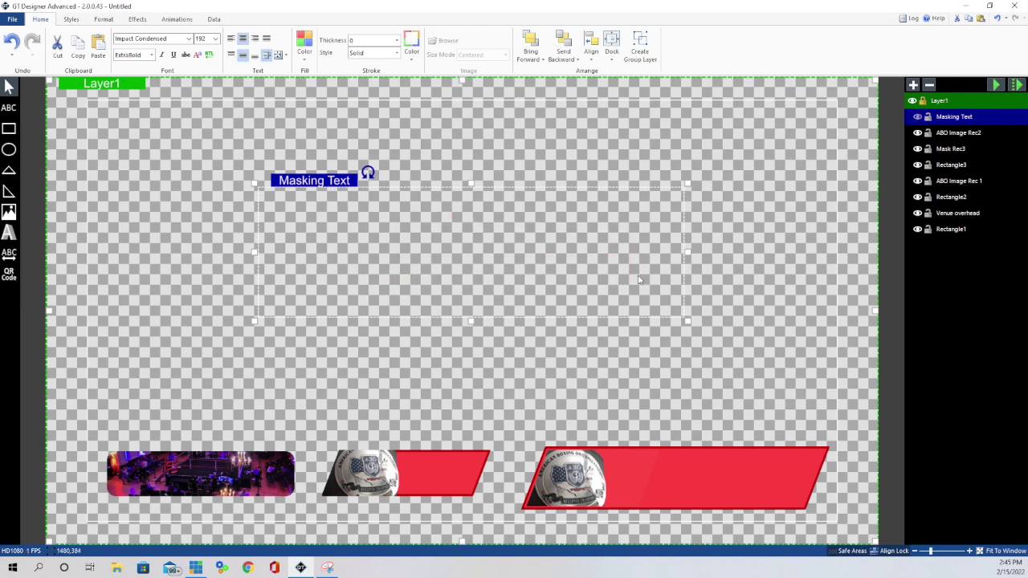
click(480, 166)
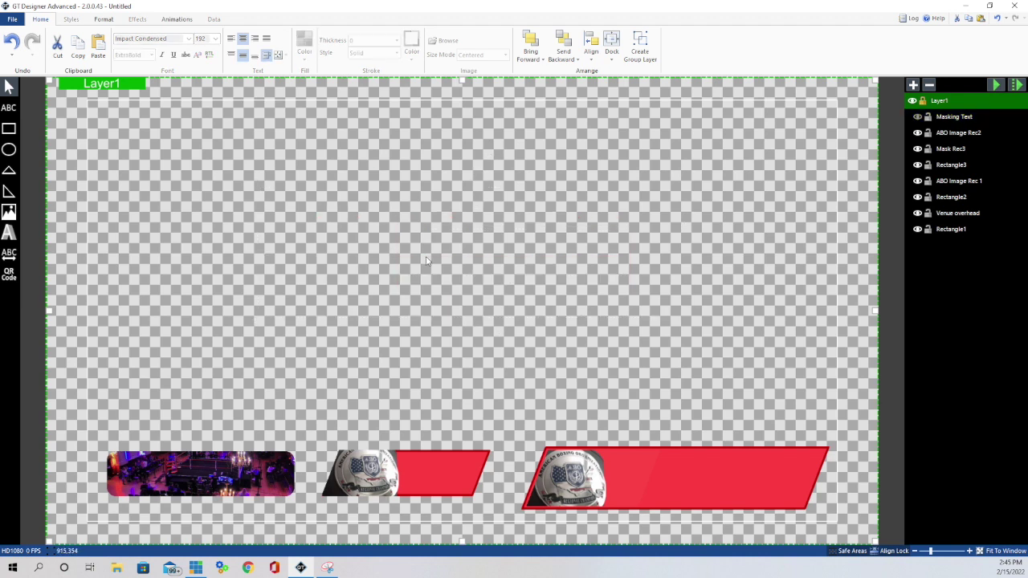
click(8, 129)
mouse_move(97, 372)
mouse_down()
mouse_move(270, 392)
mouse_move(300, 438)
mouse_up()
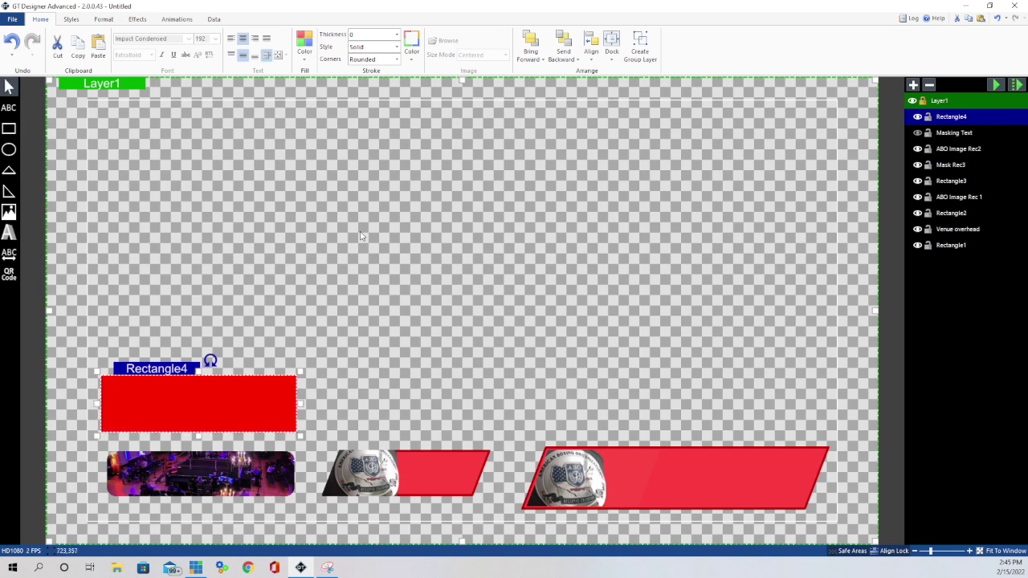
Step: Set Rectangle4's corner Radius X and Radius Y to 21
click(137, 20)
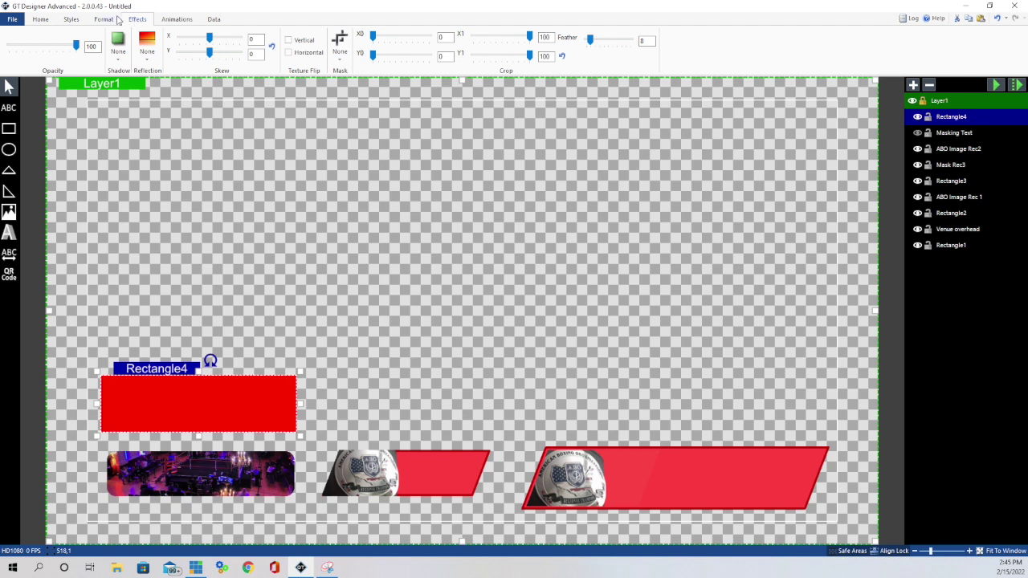
click(107, 19)
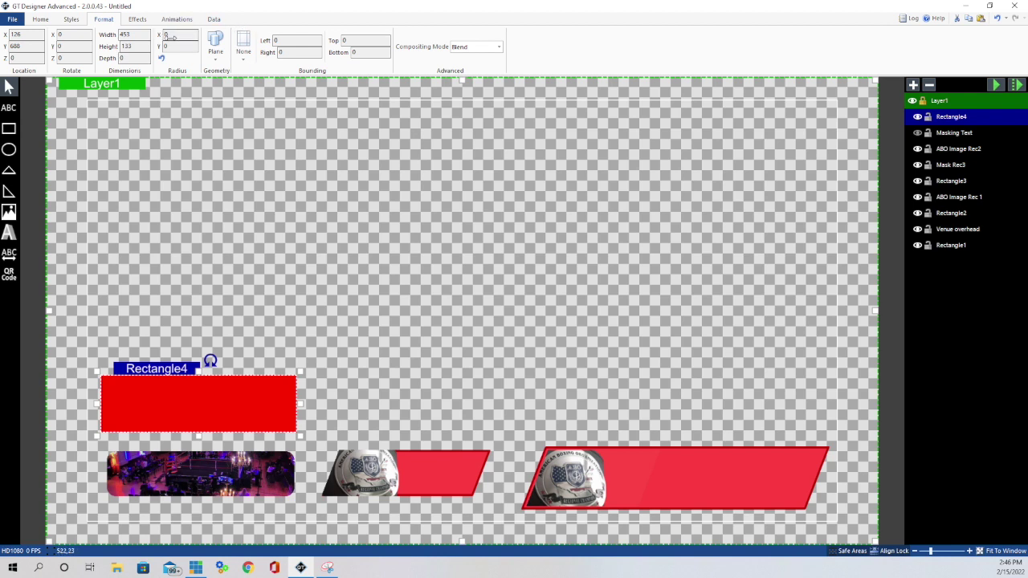
drag(170, 34, 198, 66)
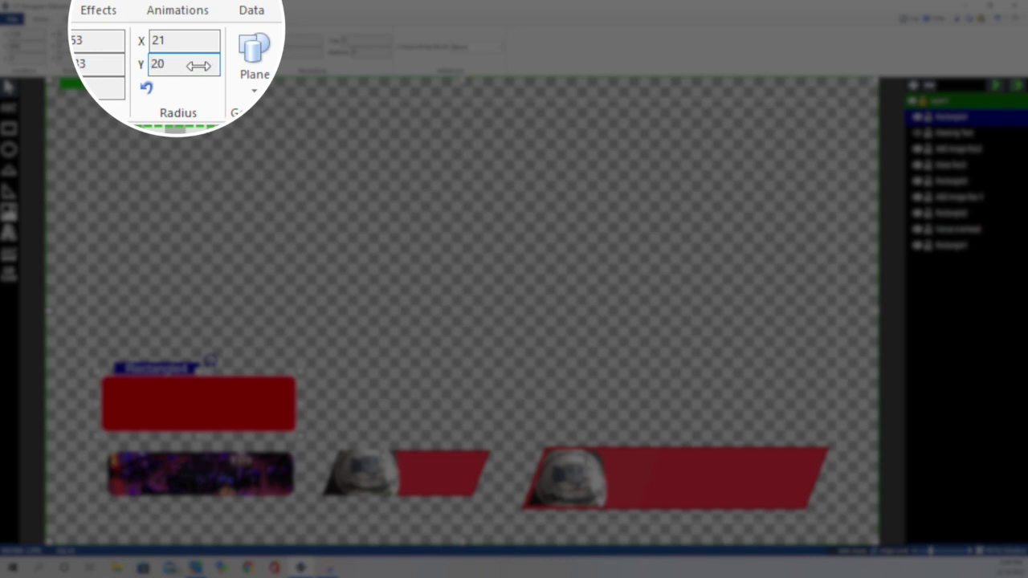
drag(198, 66, 201, 66)
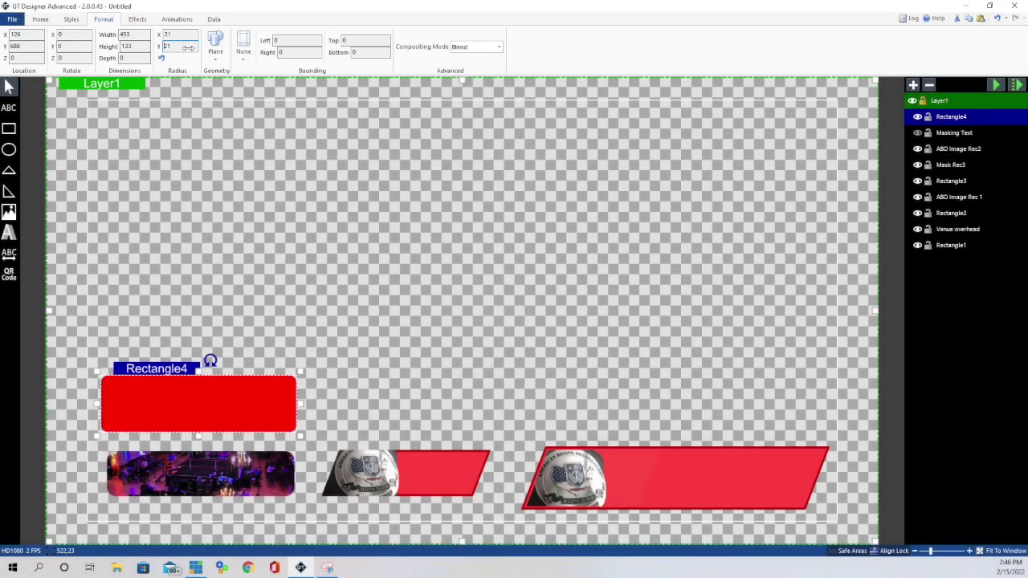
click(241, 291)
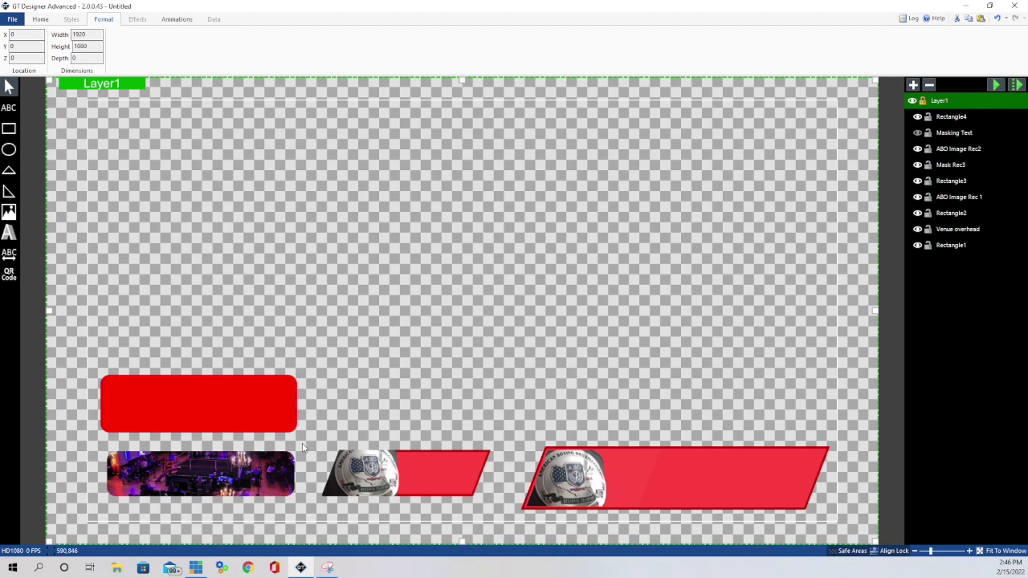
Step: Import IMG_4374 from the Downloads folder as the new Image1 layer
click(198, 389)
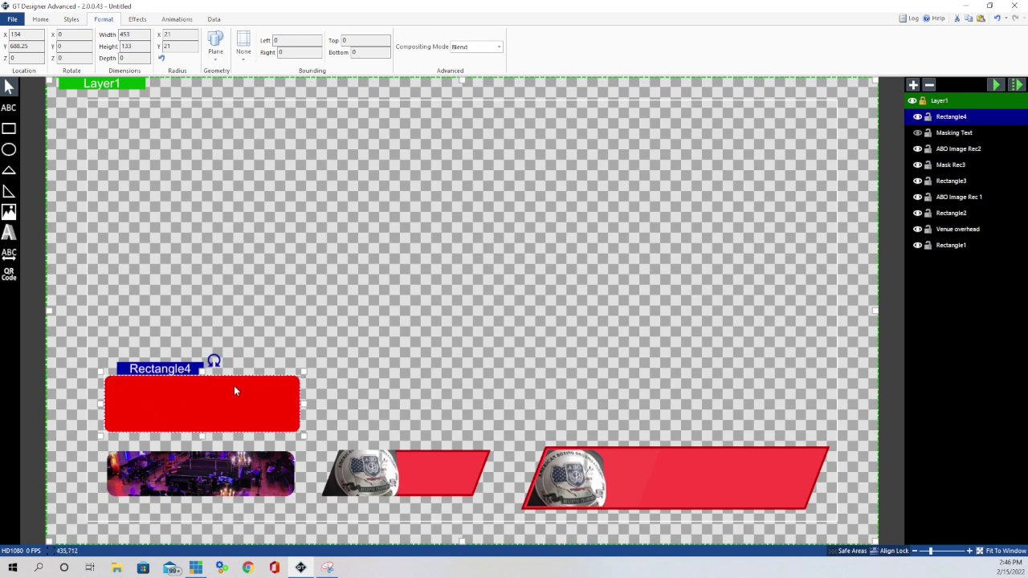
click(215, 239)
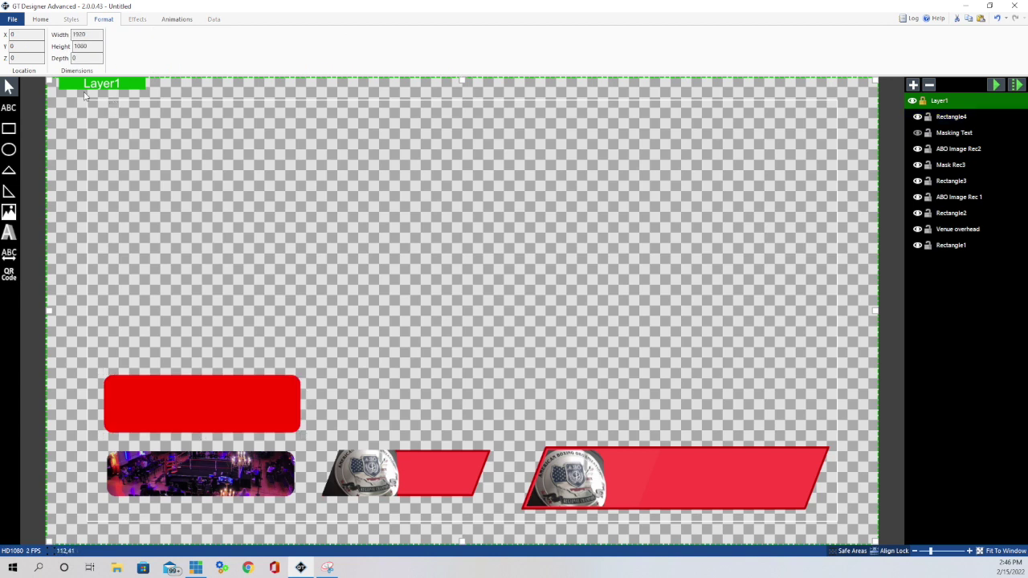
click(8, 211)
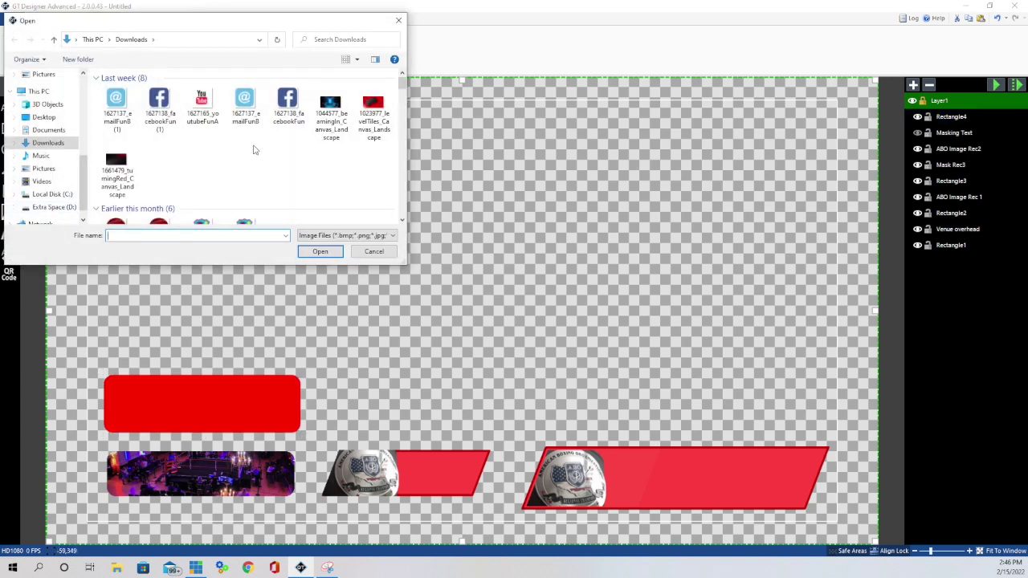
scroll(252, 150, down, 3)
scroll(253, 149, down, 1)
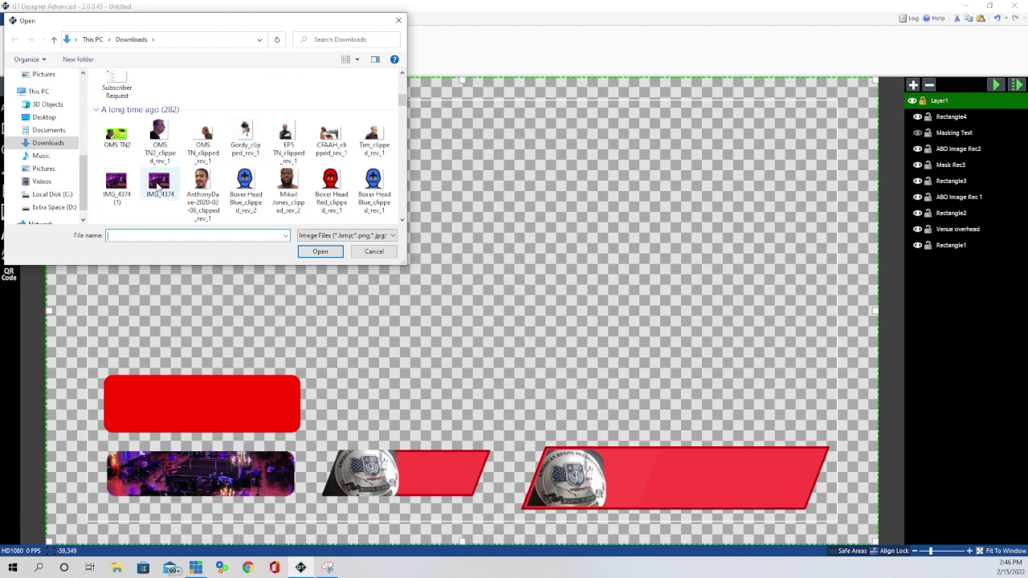
click(160, 185)
click(320, 252)
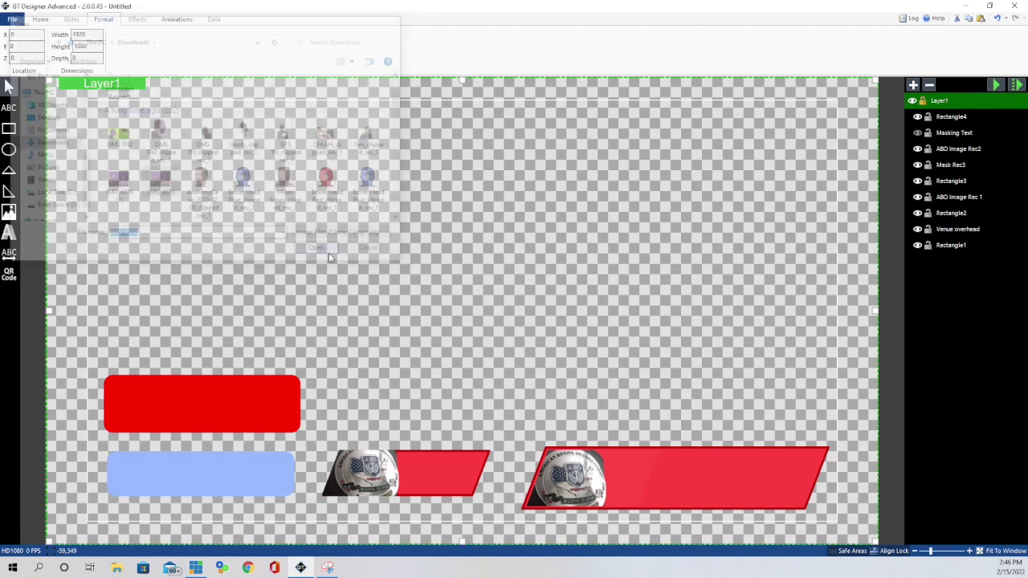
Step: Resize Image1 to about 653 × 425.75 and place it upper left, above Rectangle4
drag(232, 198, 251, 234)
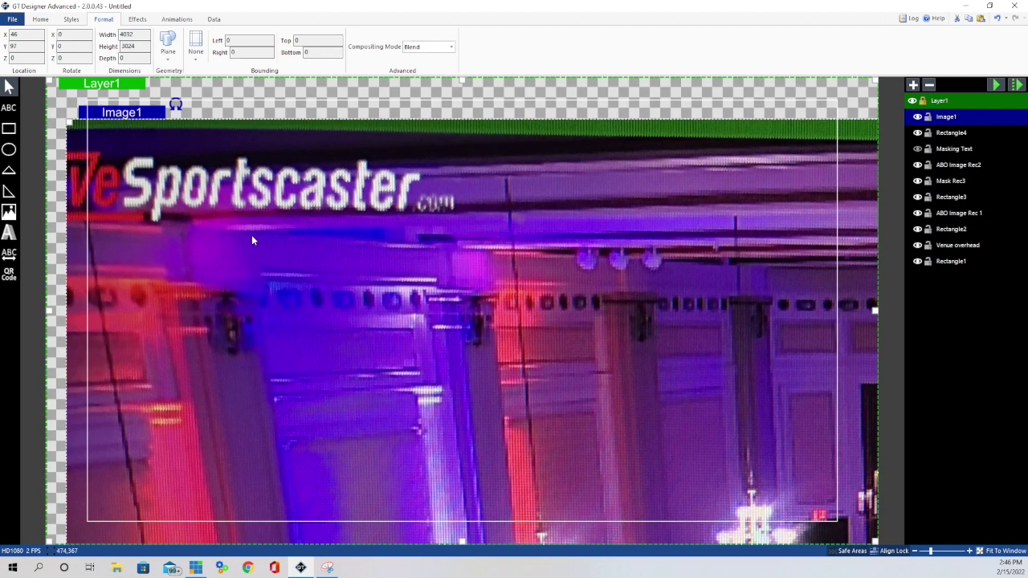
drag(71, 124, 608, 447)
drag(680, 468, 203, 211)
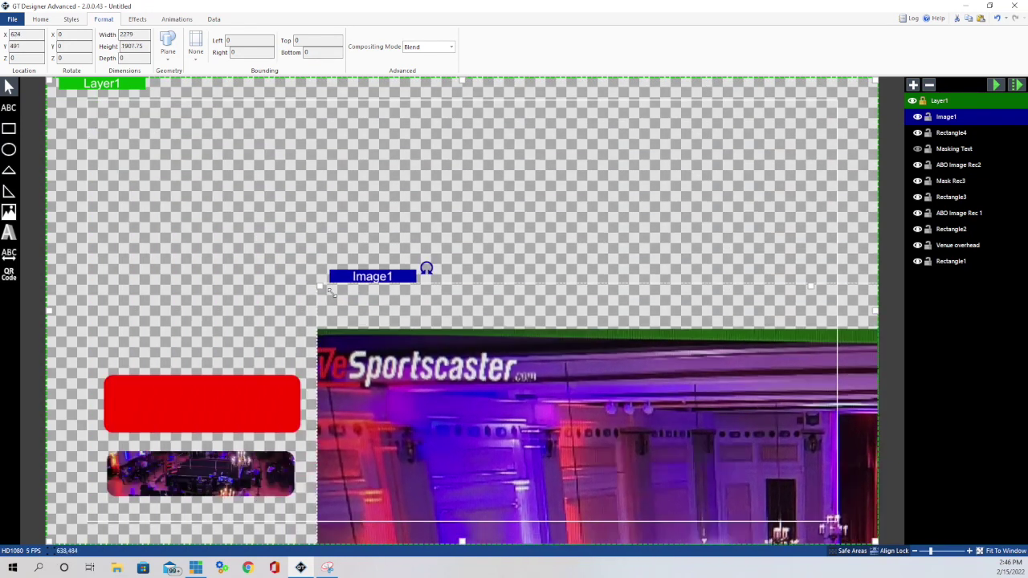
drag(329, 293, 604, 471)
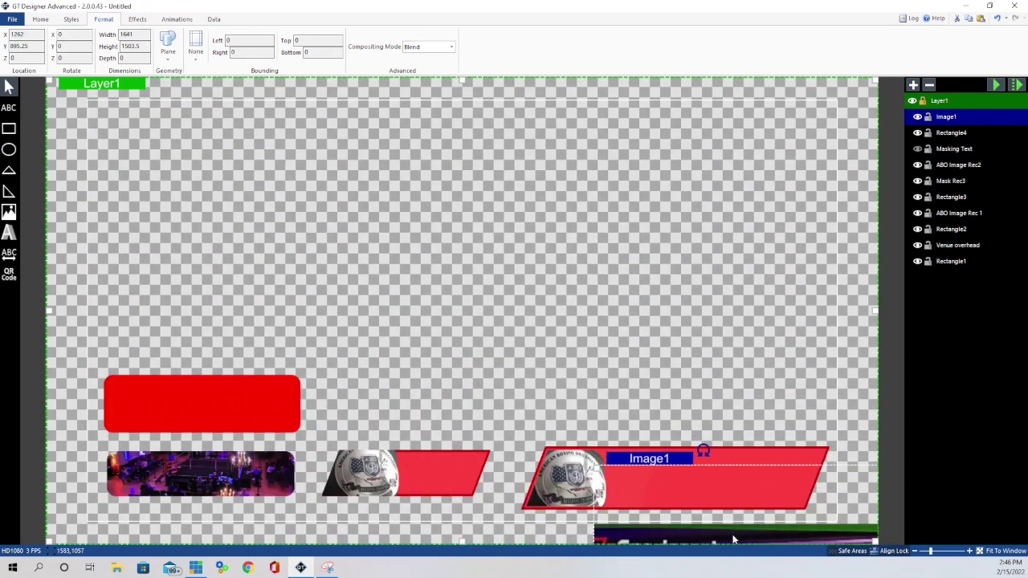
drag(732, 539, 239, 94)
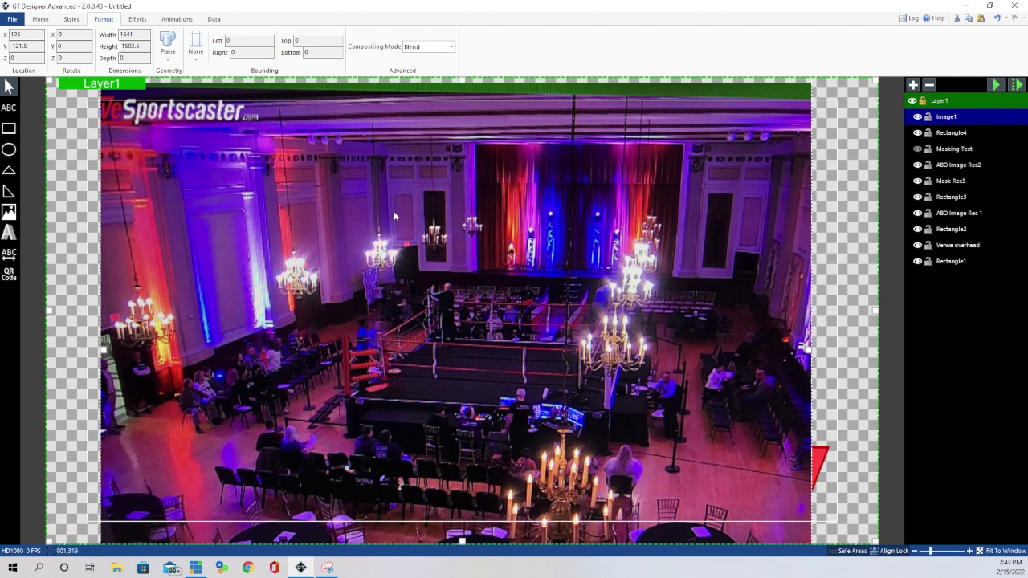
drag(153, 140, 249, 238)
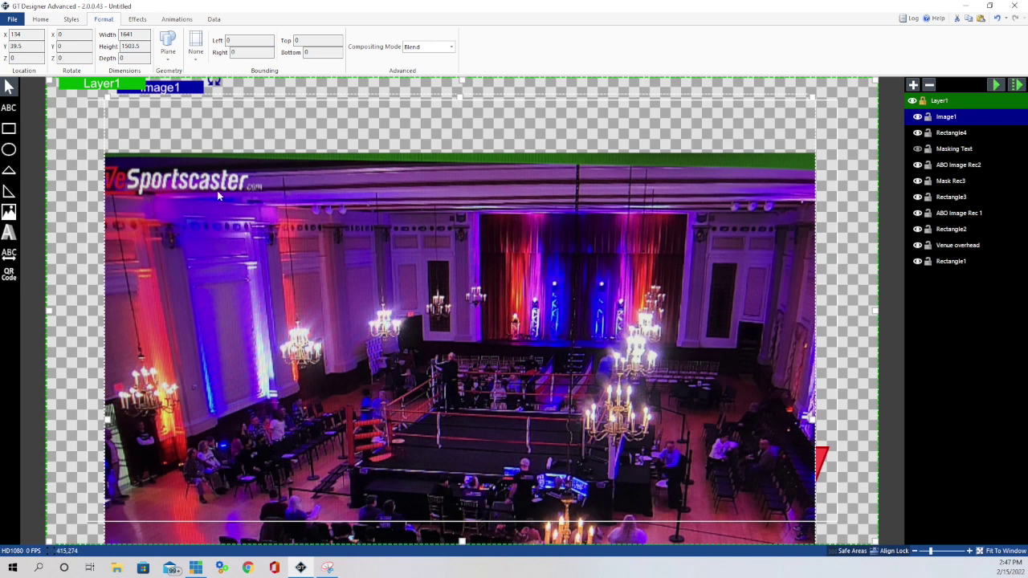
drag(106, 97, 506, 465)
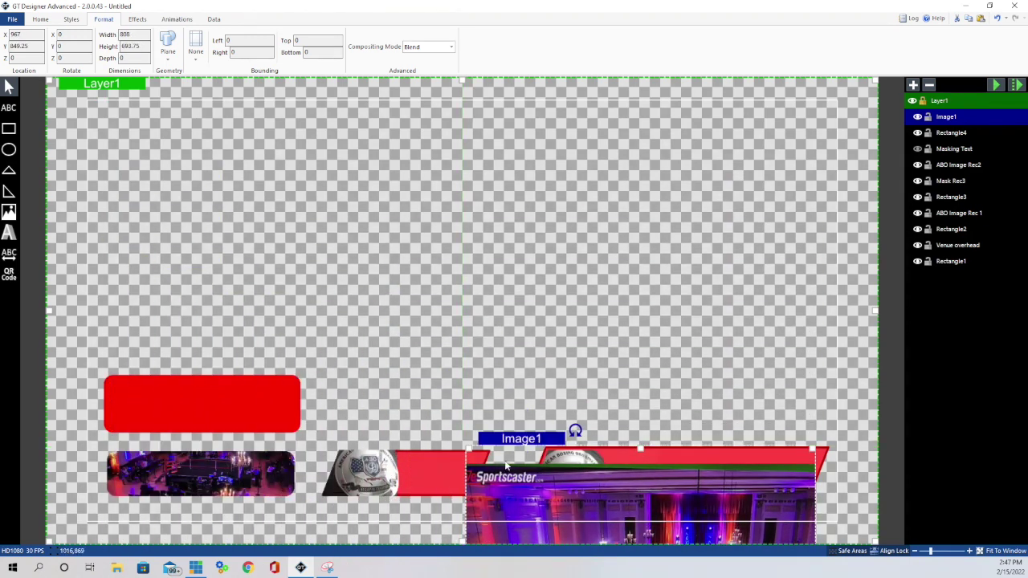
drag(614, 507, 294, 206)
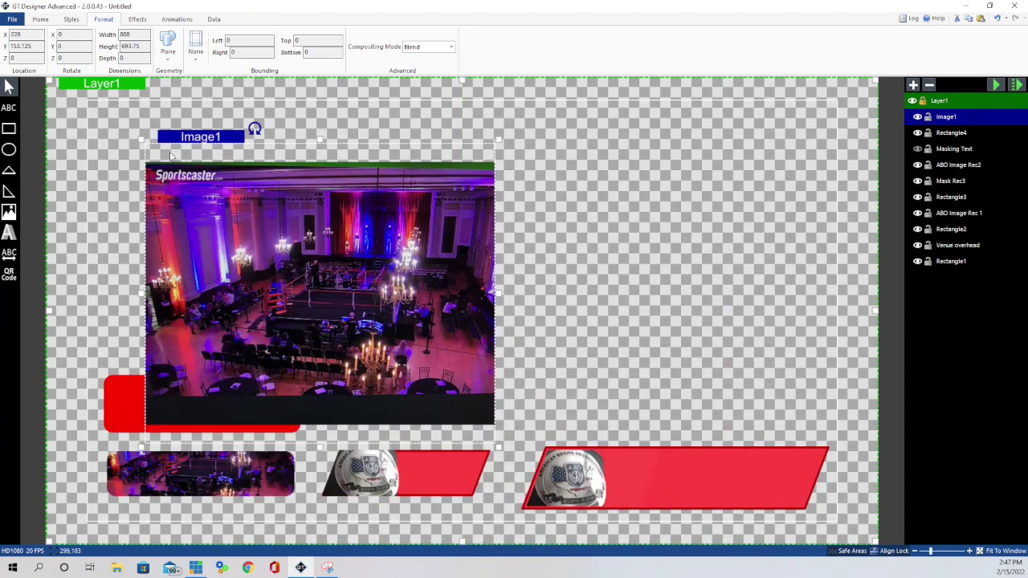
drag(142, 141, 206, 251)
drag(322, 317, 200, 200)
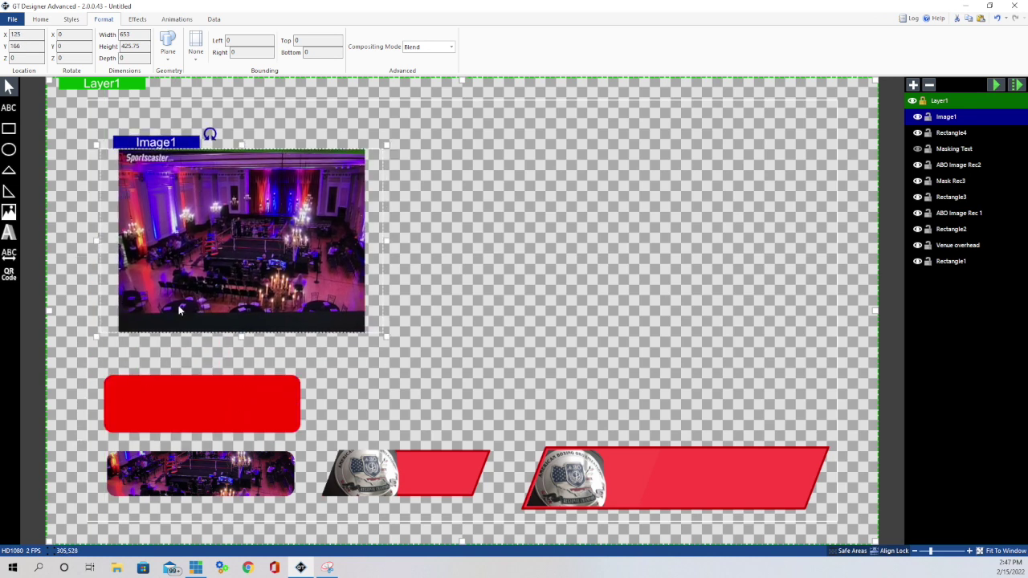
Step: Move Image1 onto Rectangle4, mask it with Rectangle4, and fine-tune its position
click(203, 403)
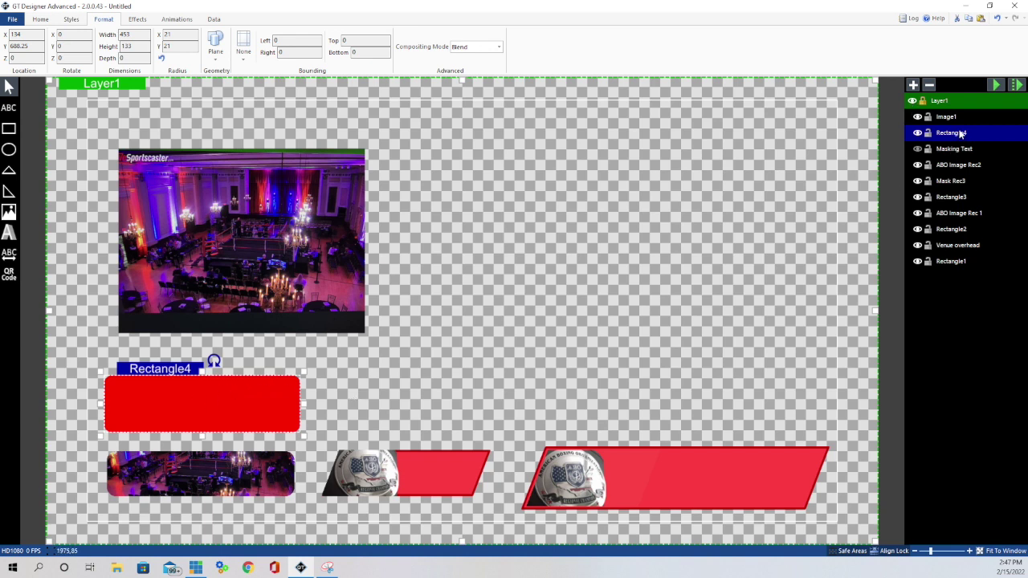
drag(208, 185, 193, 297)
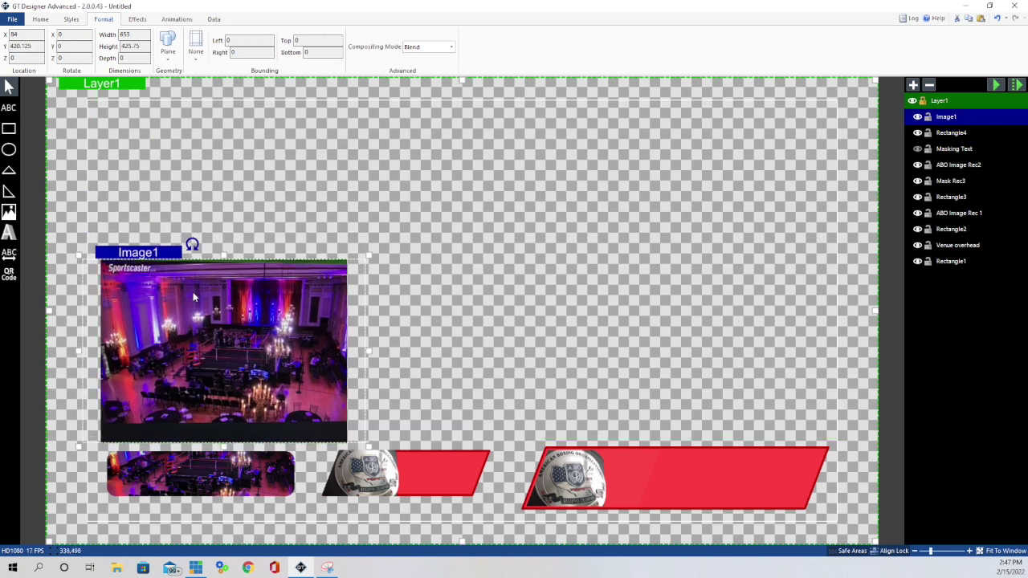
click(138, 19)
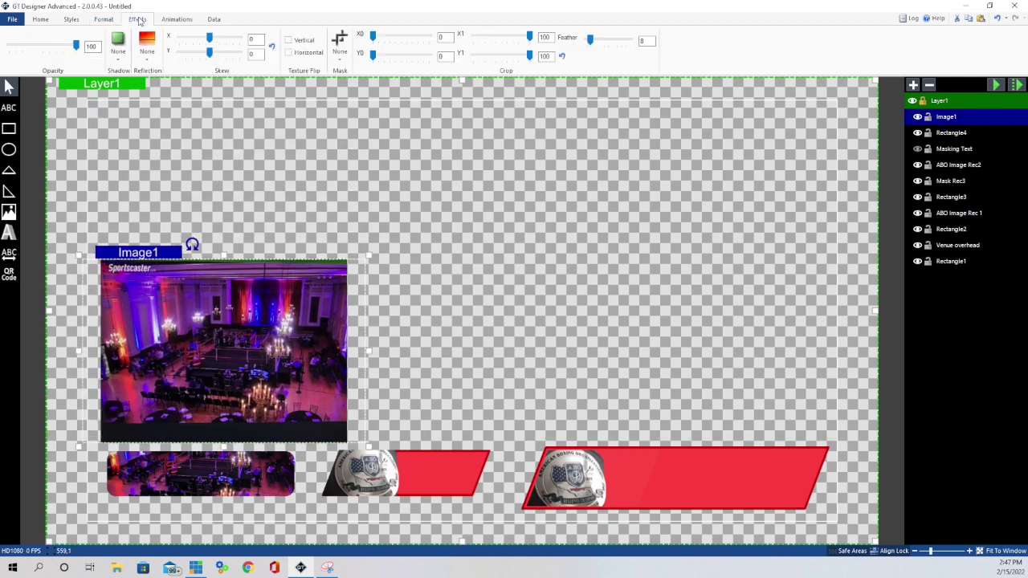
click(343, 61)
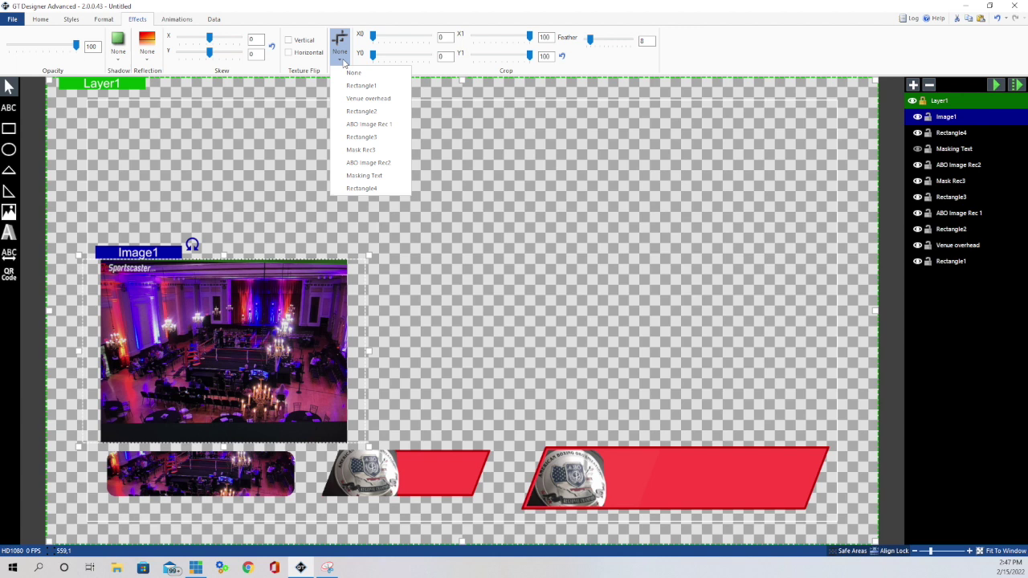
click(363, 189)
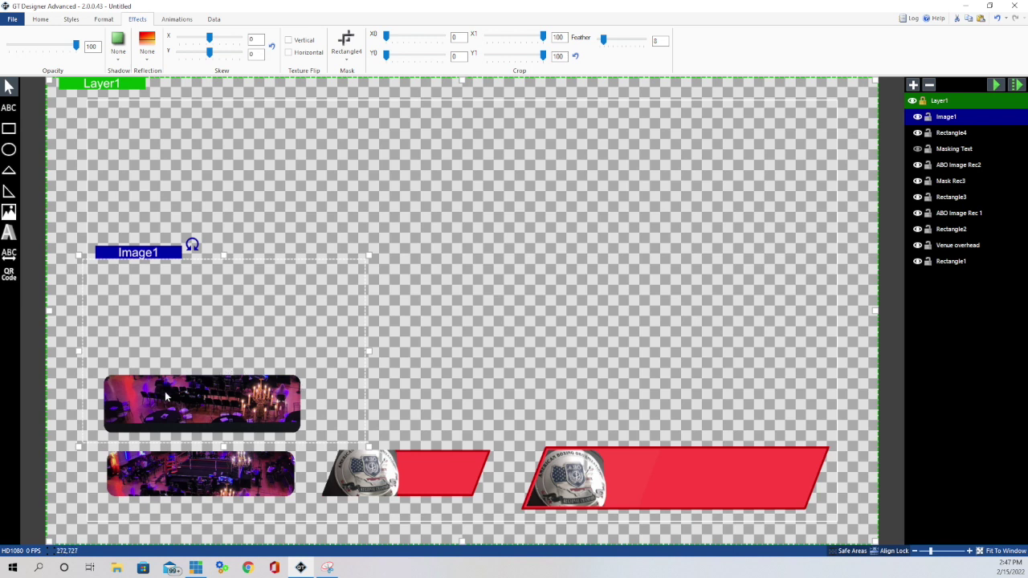
mouse_move(201, 399)
mouse_down()
mouse_move(199, 417)
mouse_move(199, 409)
mouse_up()
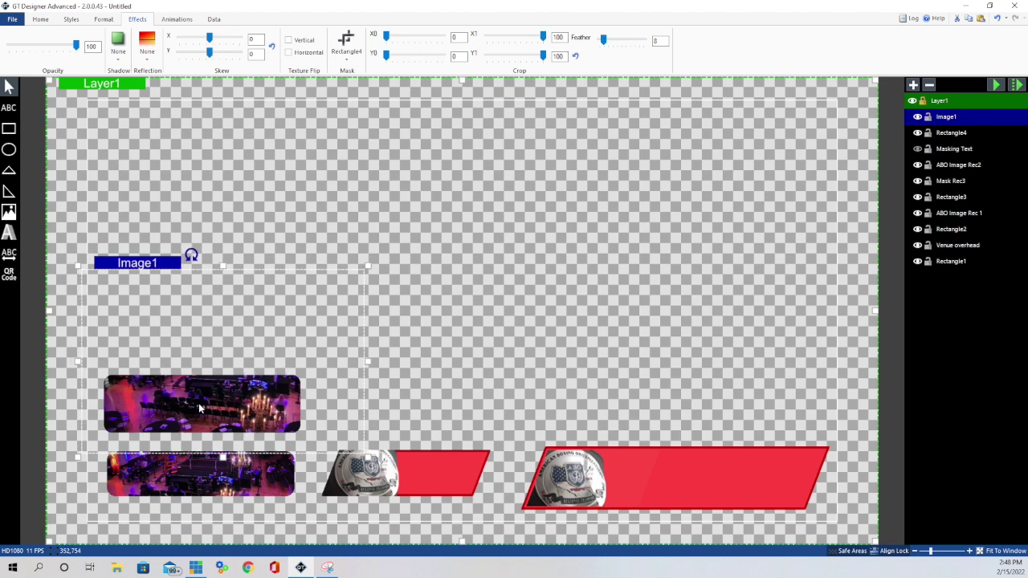
Step: Draw Rectangle5 above the middle red bar and give it a horizontal skew of 21
click(176, 177)
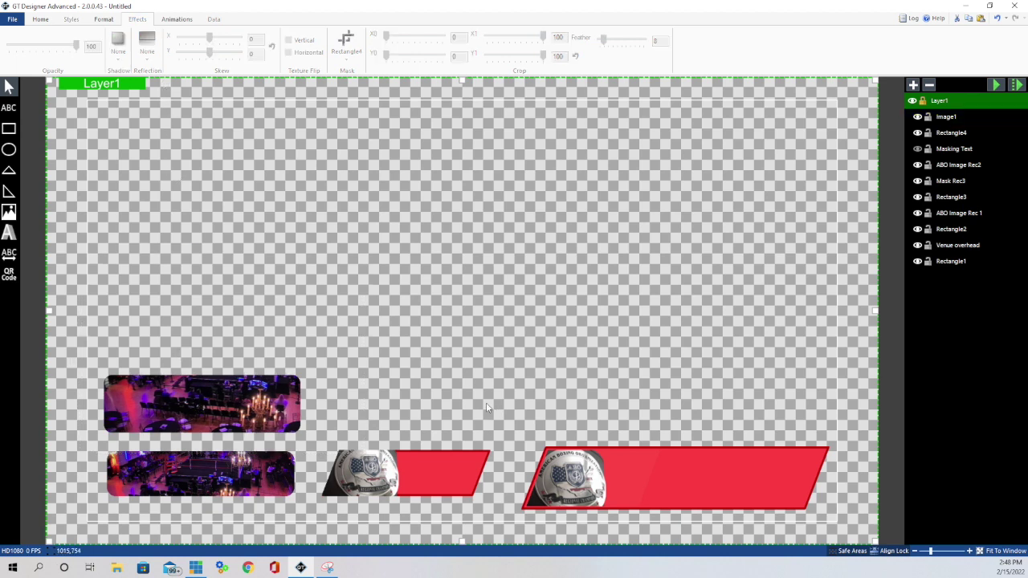
click(8, 131)
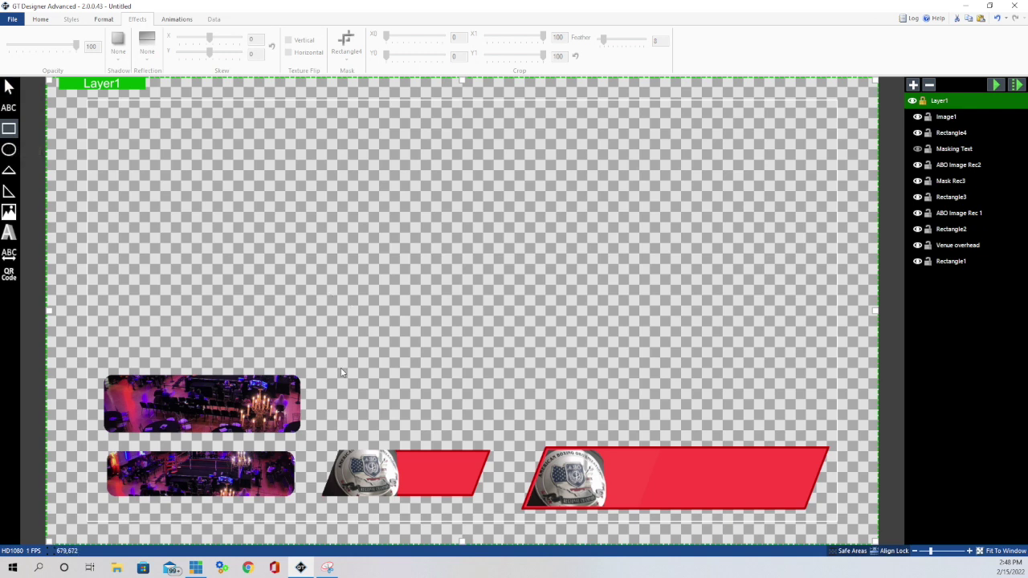
mouse_move(339, 370)
mouse_down()
mouse_move(522, 386)
mouse_move(509, 437)
mouse_up()
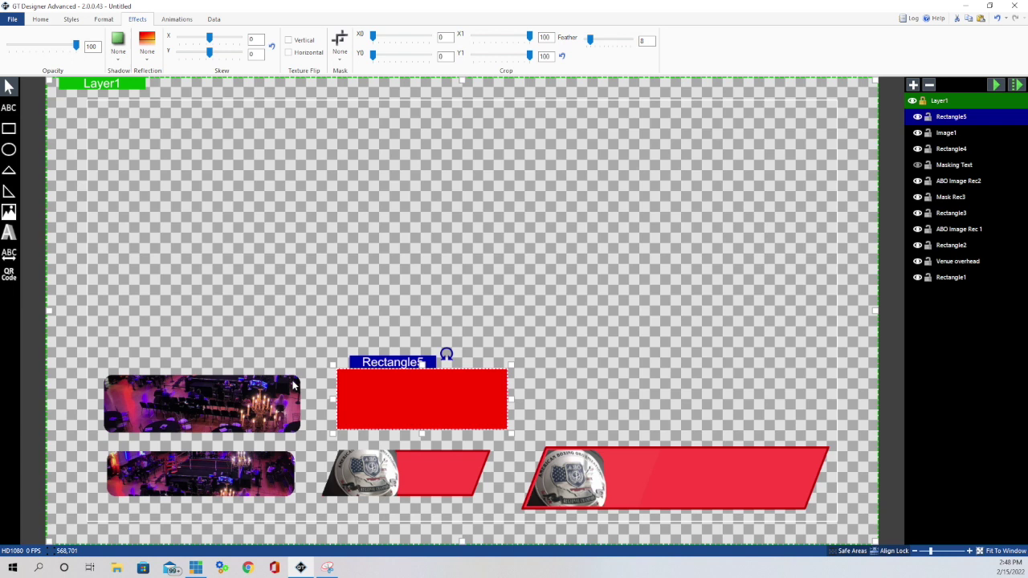
click(103, 23)
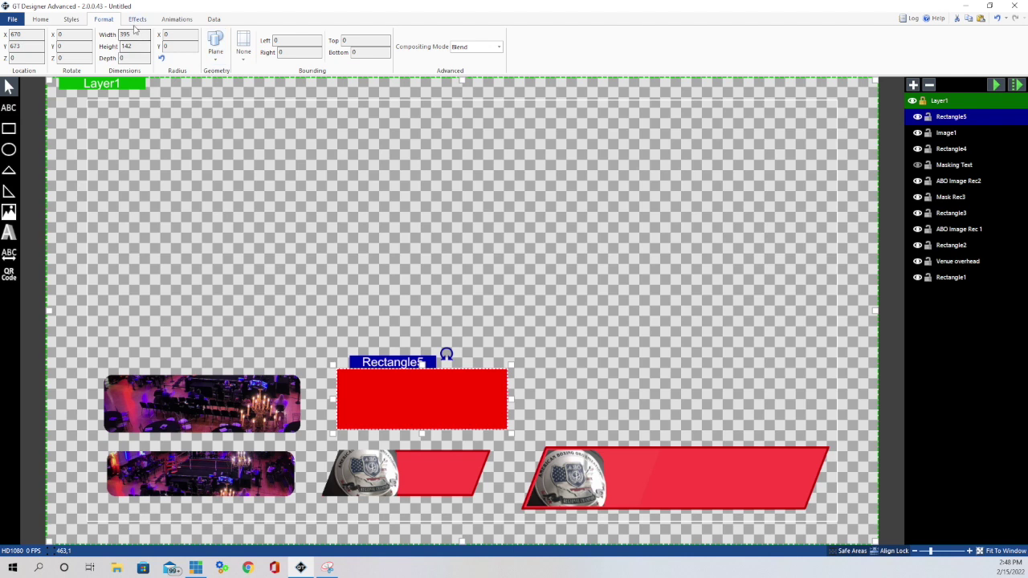
click(139, 21)
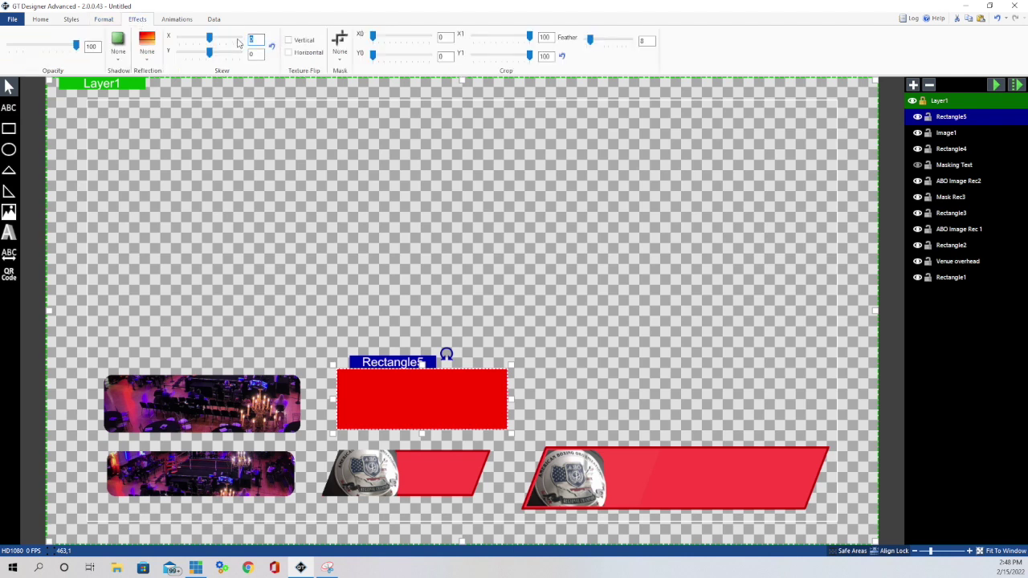
text(21)
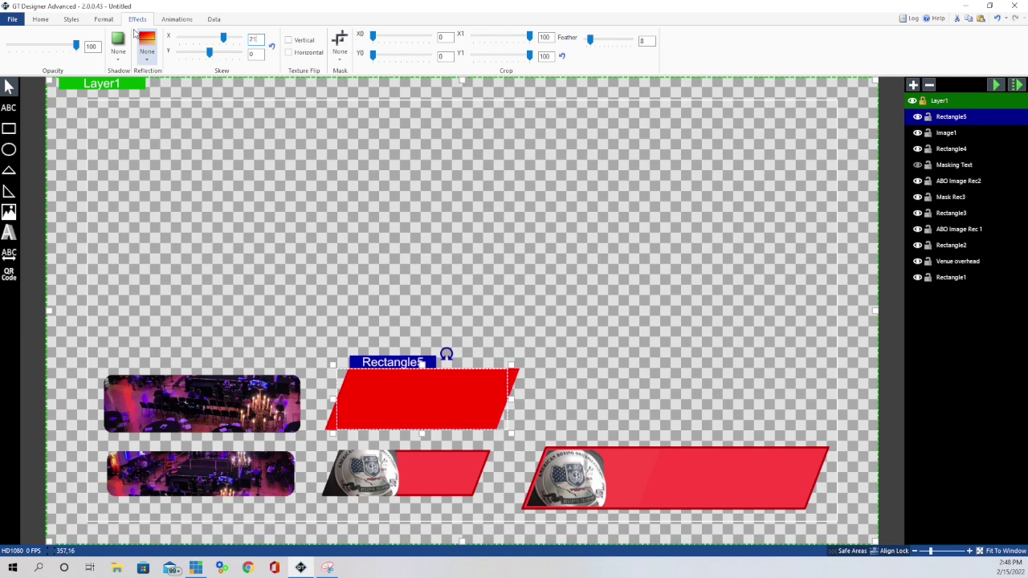
Step: Fill Rectangle5 with pinkish red and give it a red outline
click(40, 19)
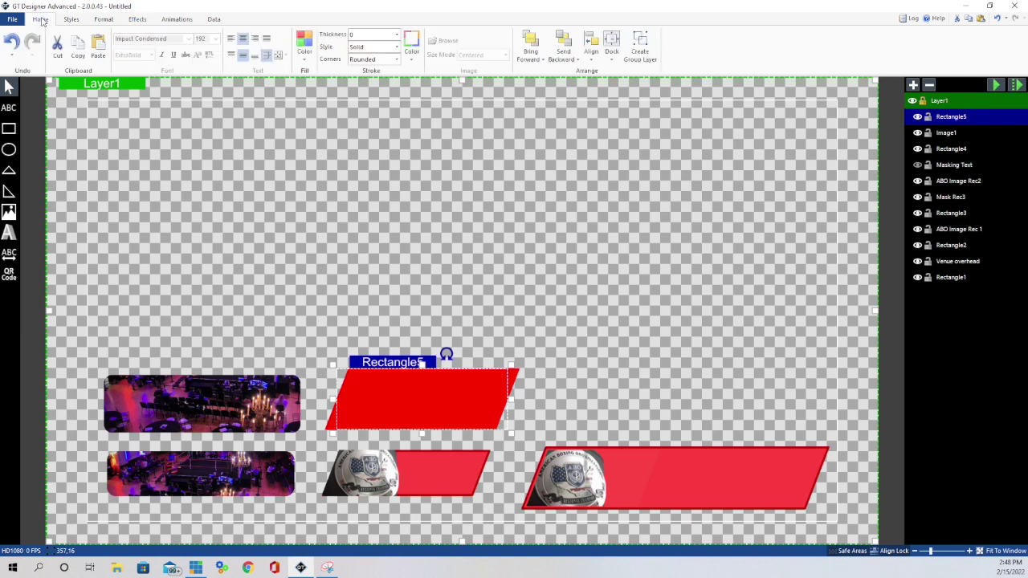
click(307, 61)
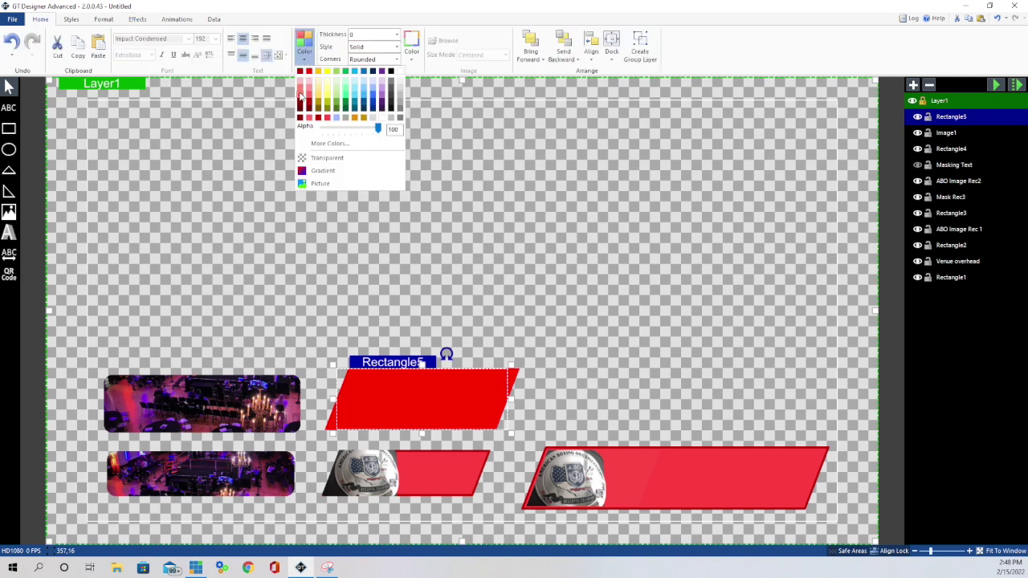
click(301, 97)
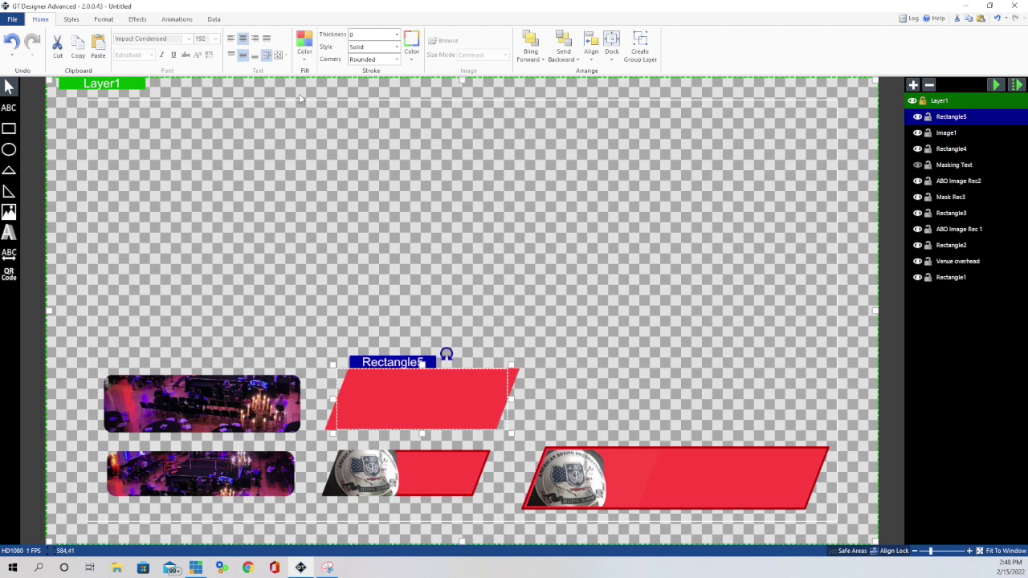
click(413, 62)
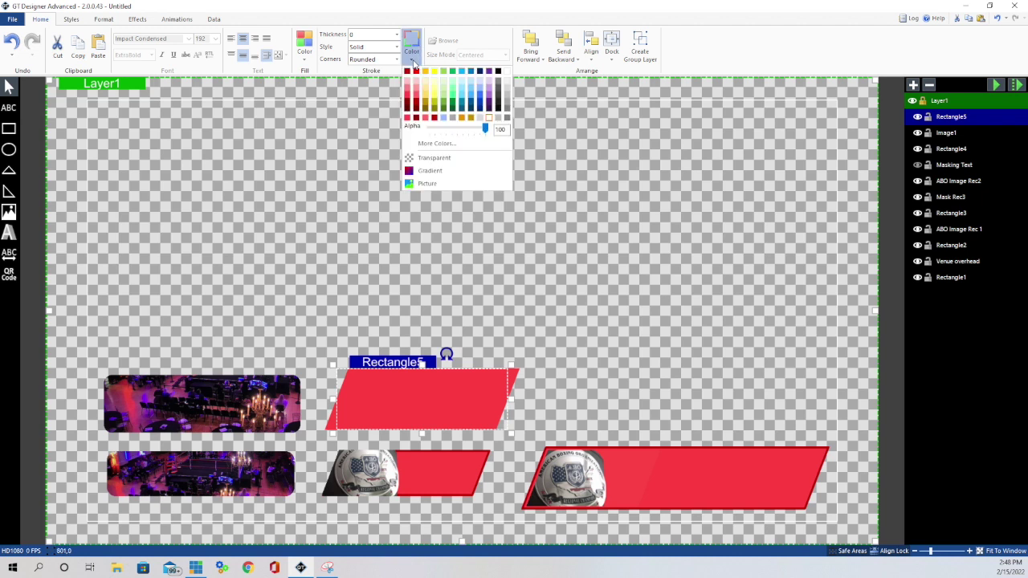
click(408, 105)
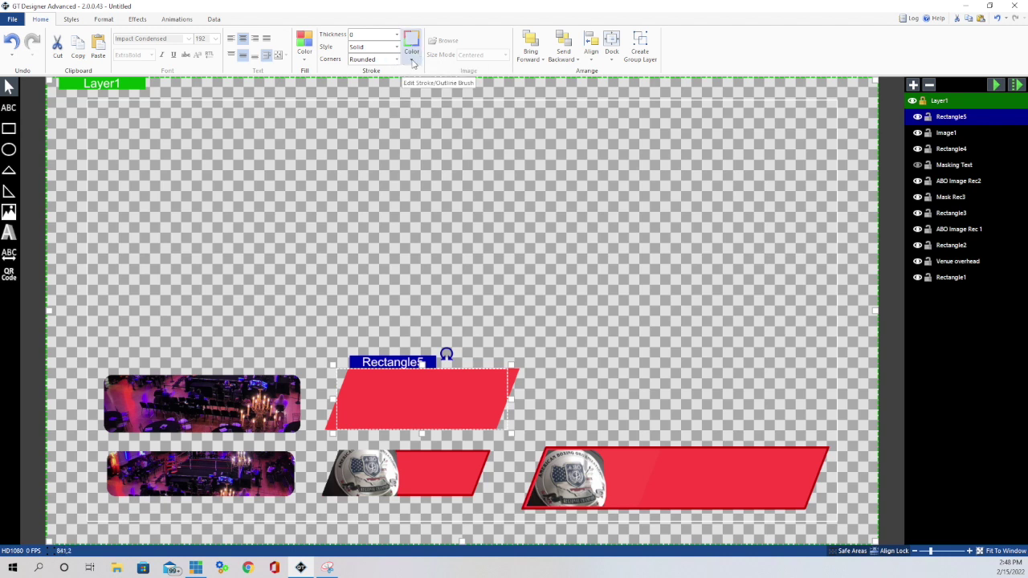
click(412, 62)
key(Escape)
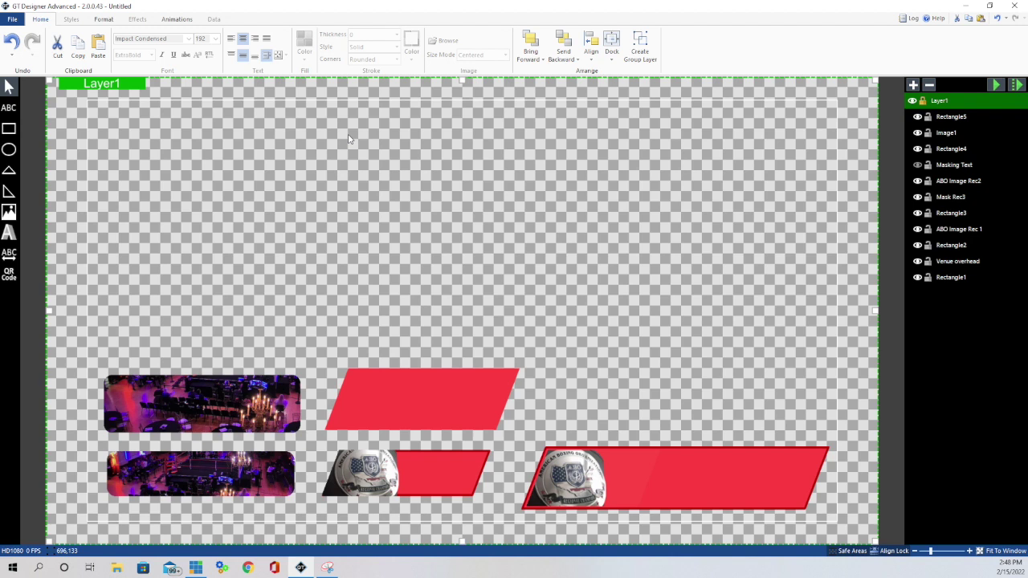
Step: Set Rectangle5's outline thickness to 5
click(443, 389)
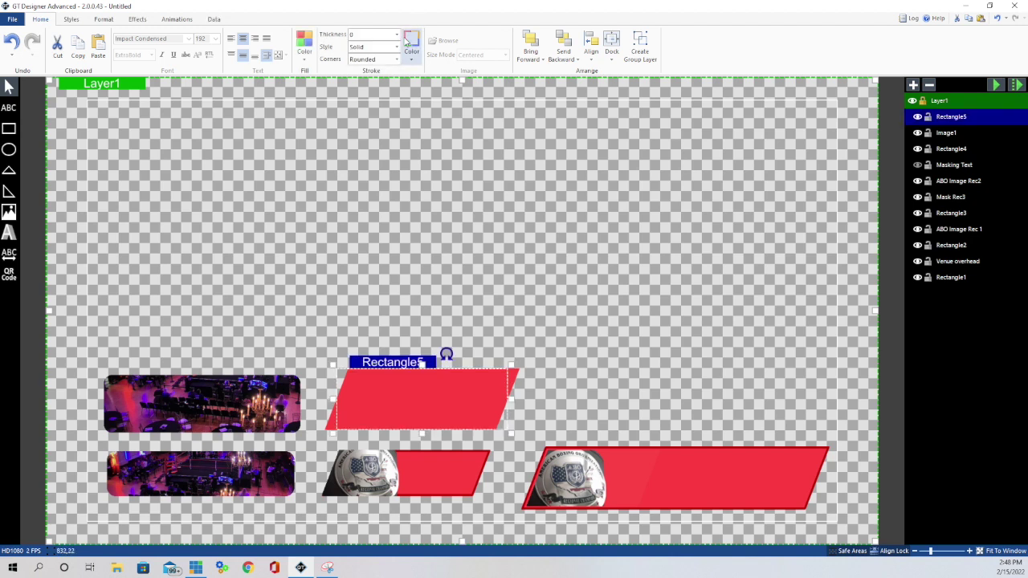
click(395, 35)
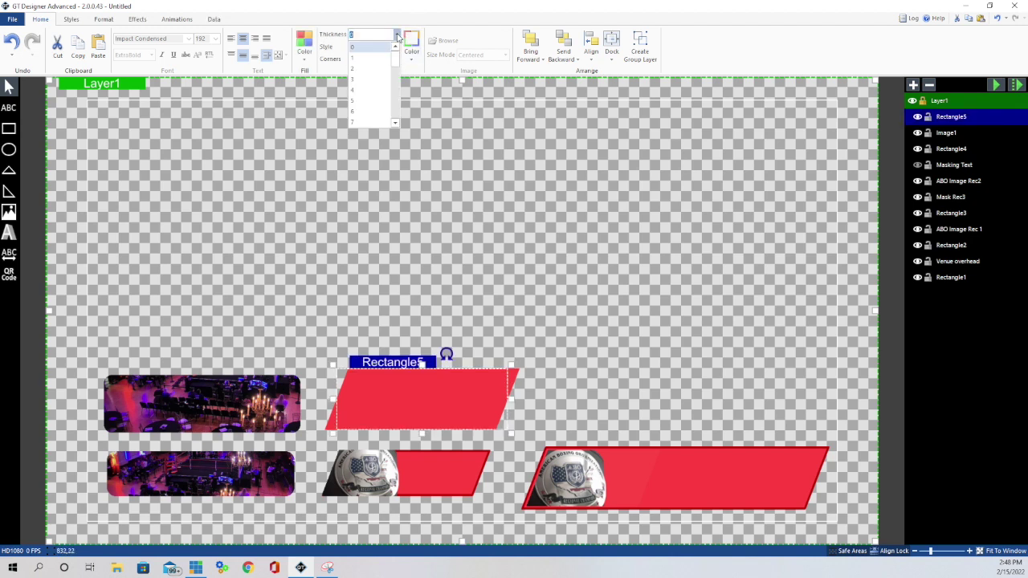
click(366, 103)
click(369, 237)
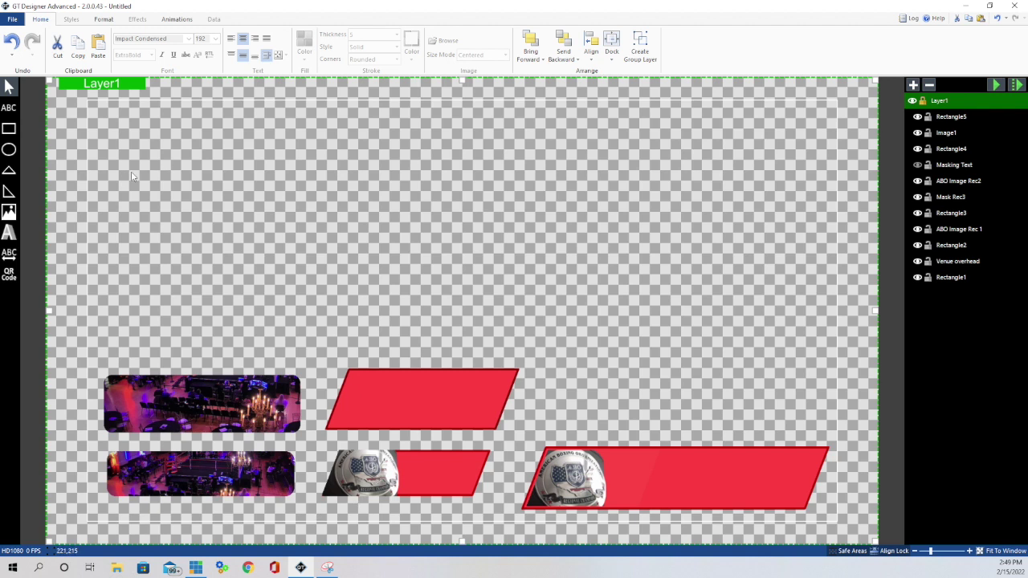
Step: Import ABO belt_clipped_rev_1 from Downloads and shrink it onto Rectangle5's left end
click(9, 212)
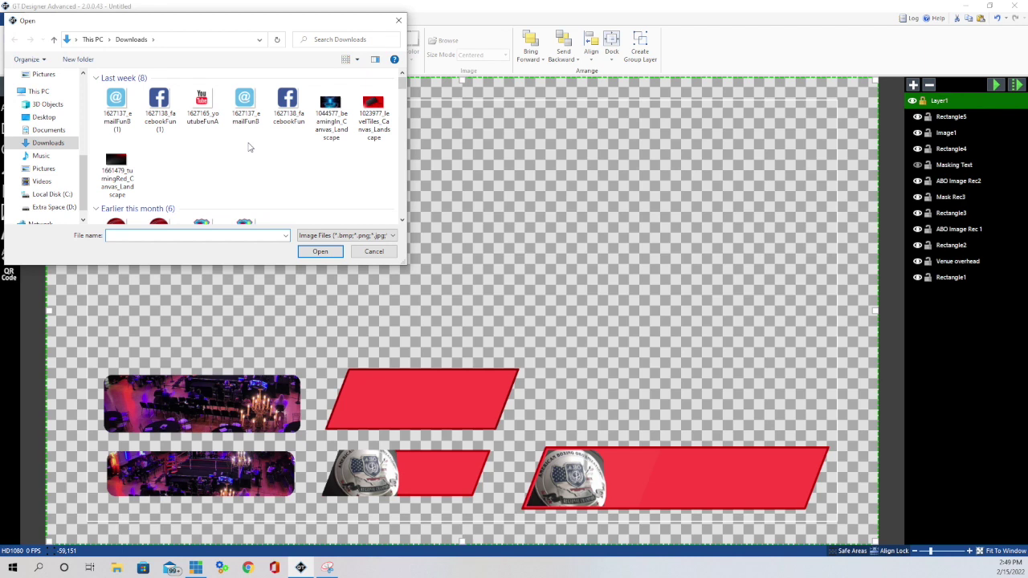
scroll(248, 147, down, 5)
scroll(248, 147, down, 1)
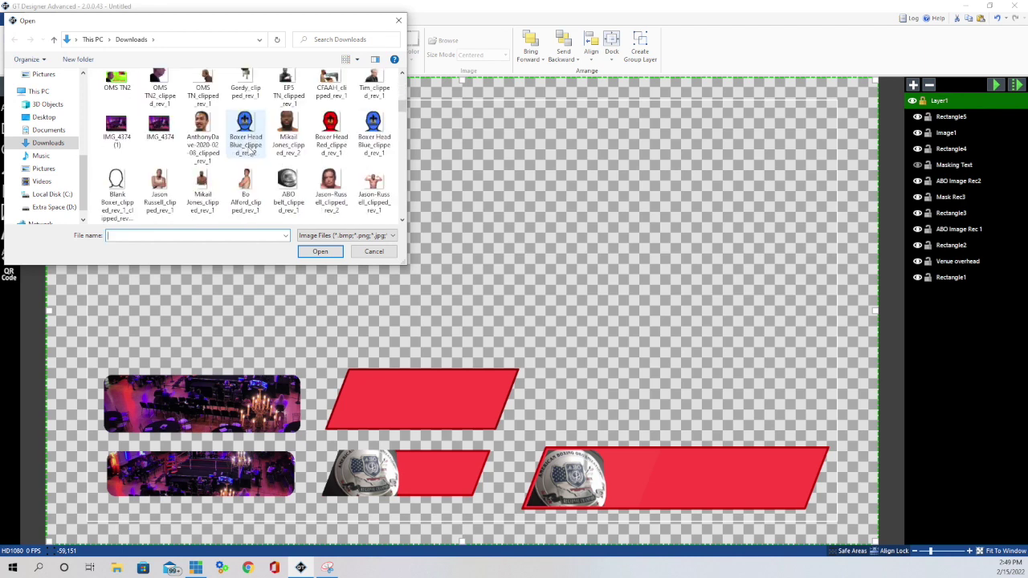
click(289, 182)
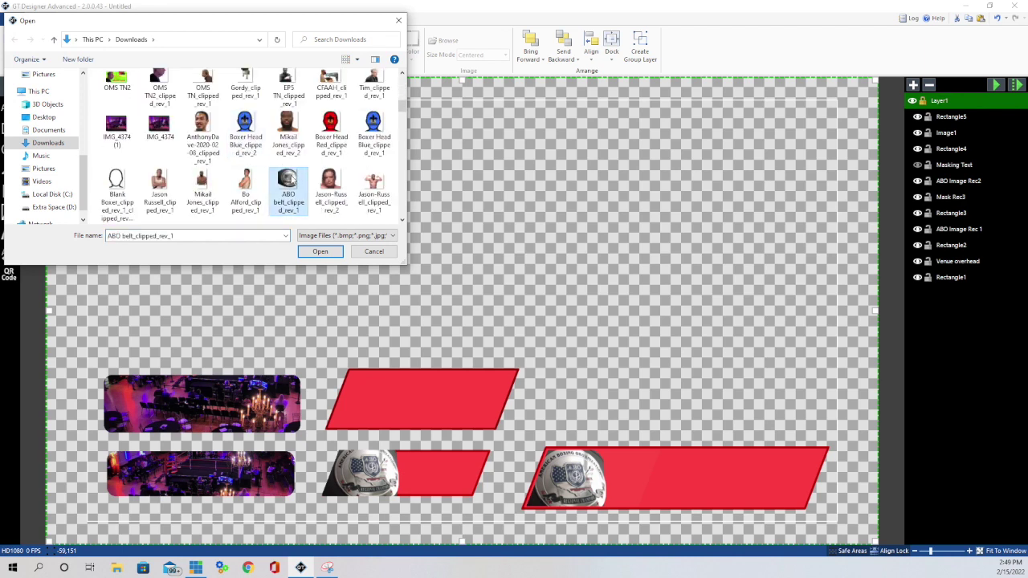
click(319, 250)
drag(183, 122, 274, 179)
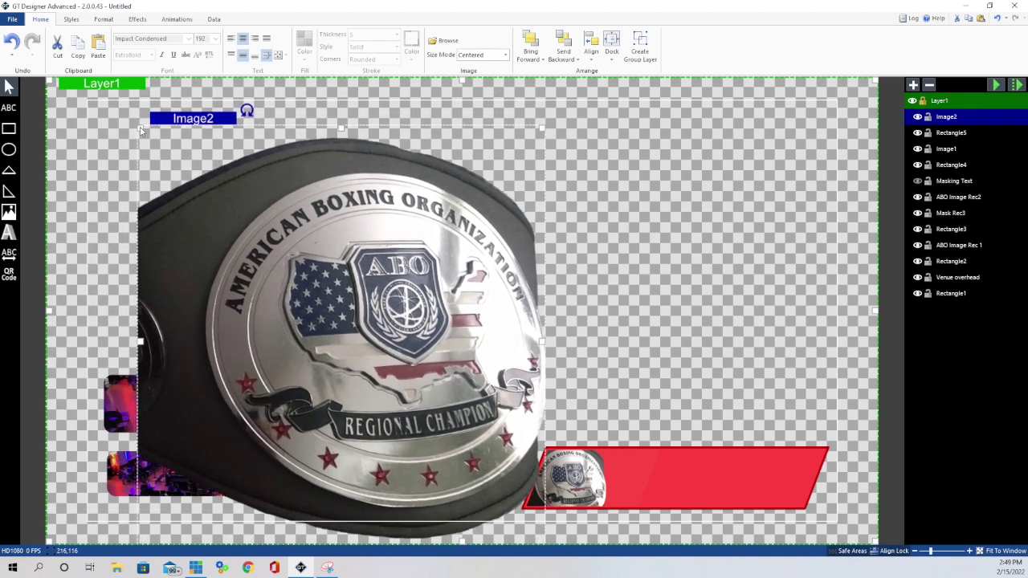
drag(140, 127, 366, 373)
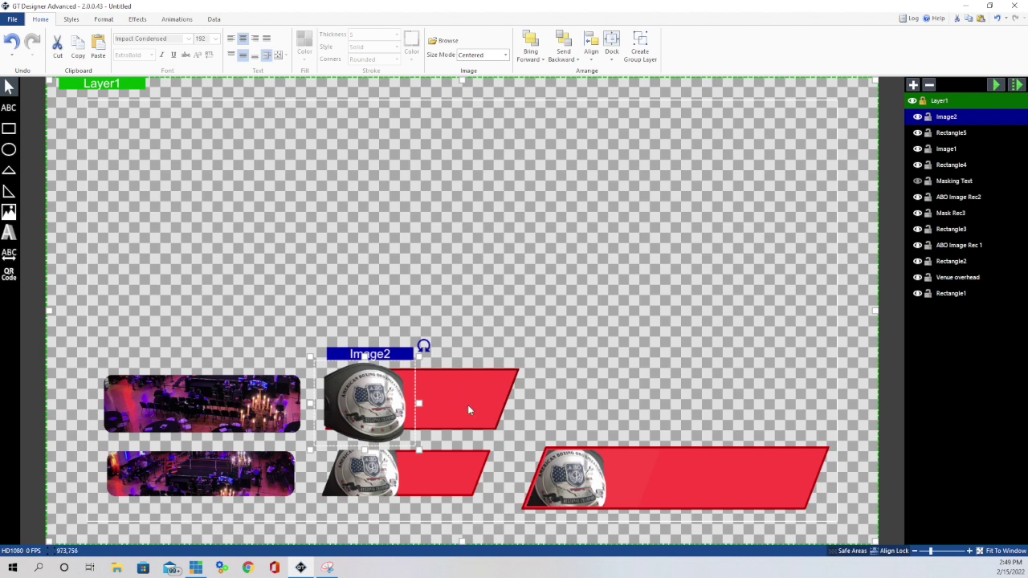
Step: Clip the Image2 belt image to Rectangle5 by choosing Rectangle5 as its mask
click(469, 408)
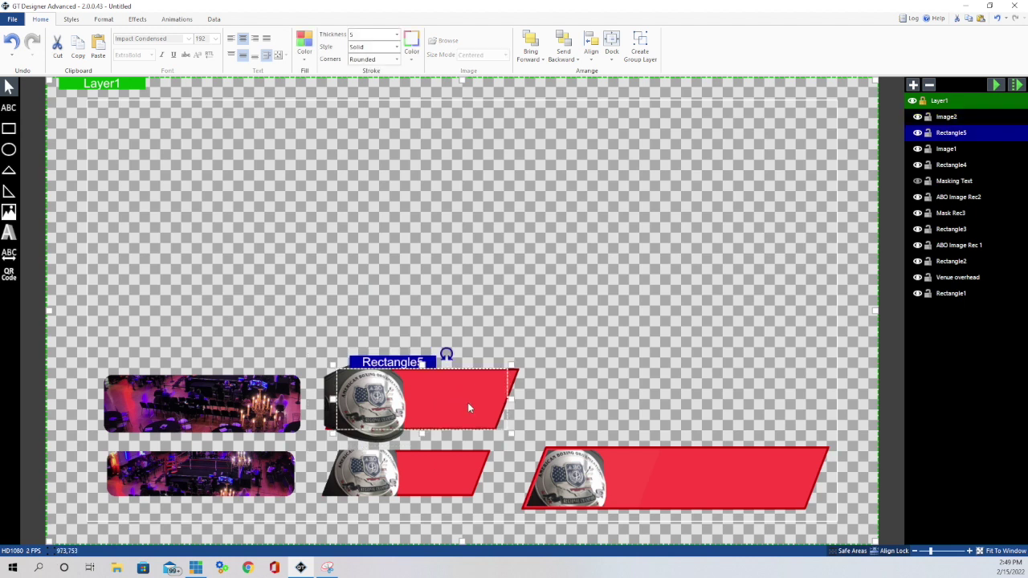
click(368, 395)
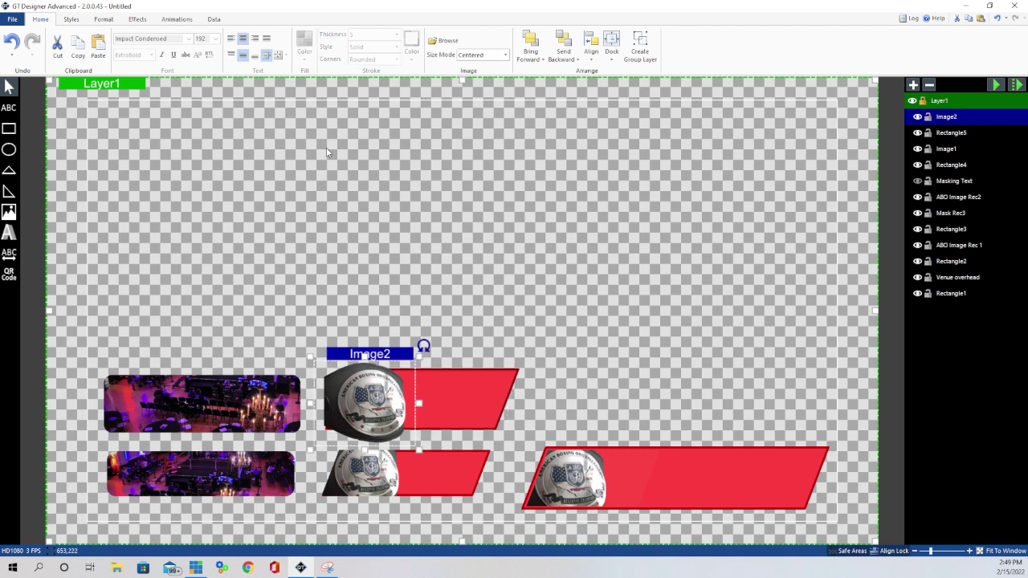
click(138, 19)
click(343, 63)
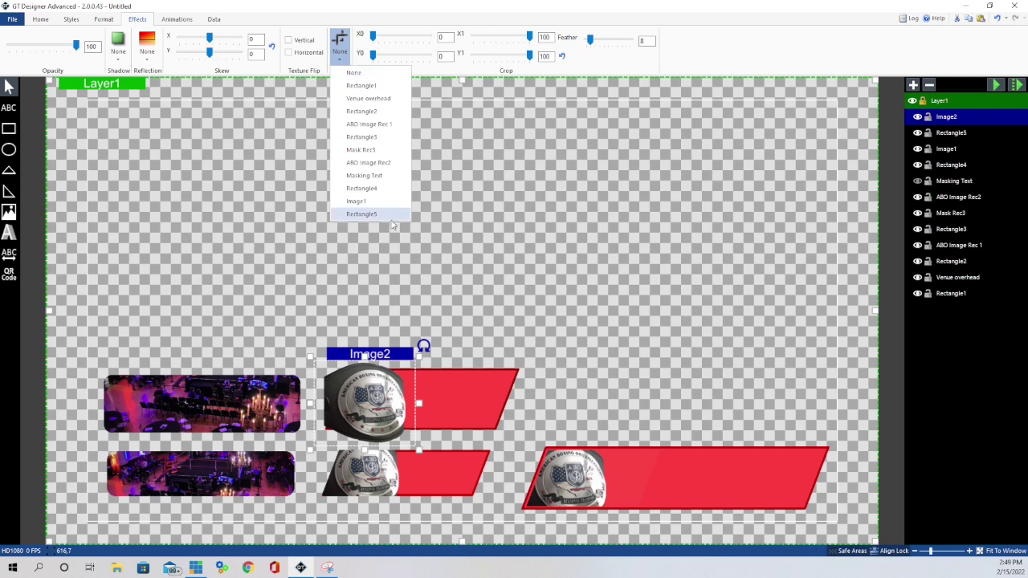
click(362, 214)
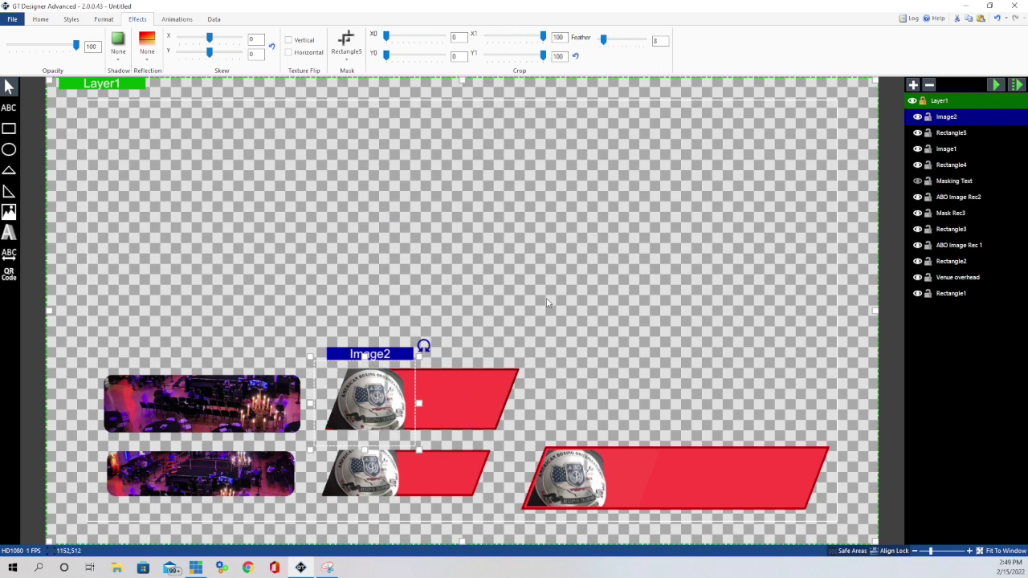
click(447, 380)
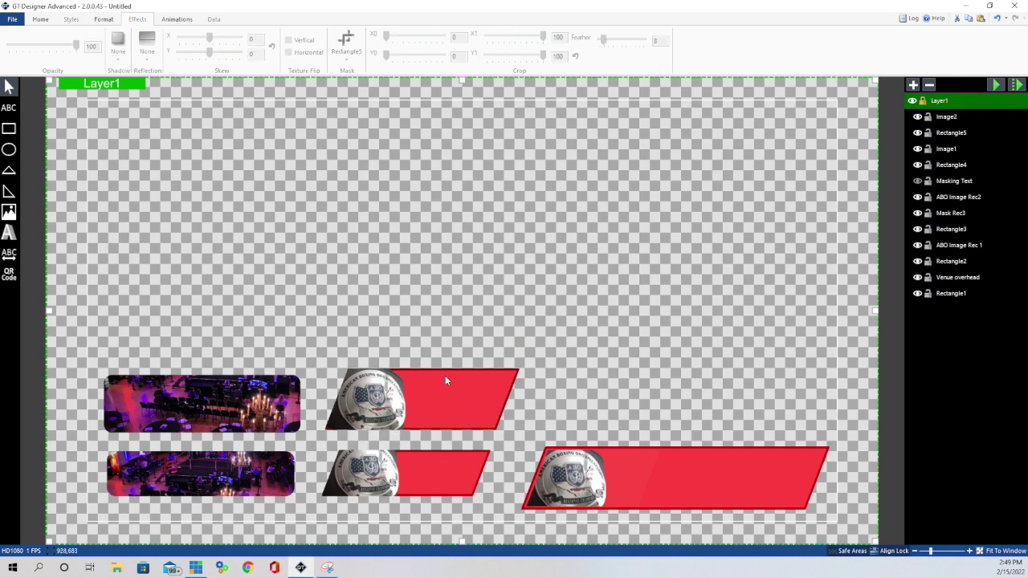
Step: Draw Rectangle6 above the lower right bar and give it a horizontal skew of 21
click(9, 129)
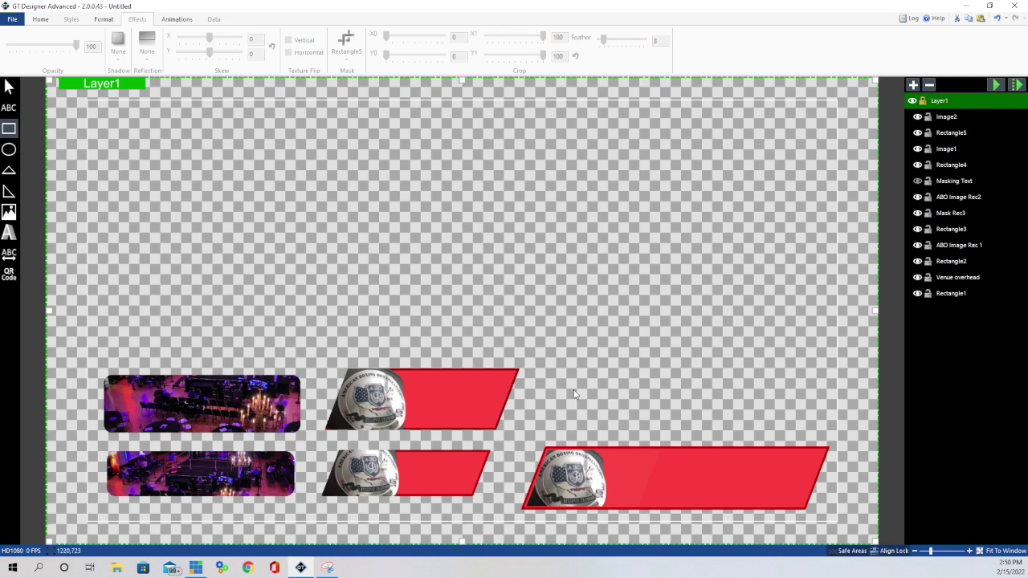
drag(548, 365, 825, 440)
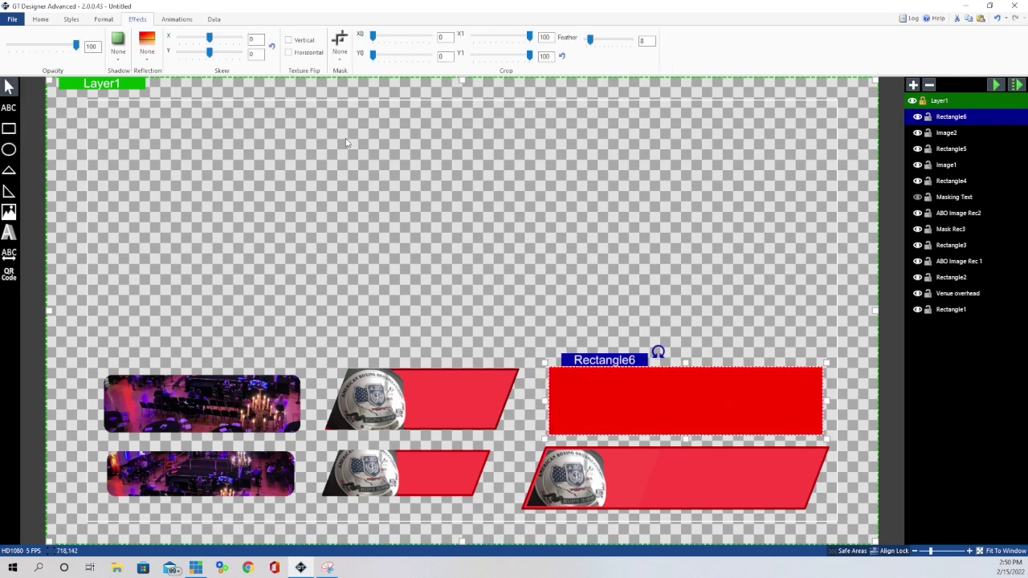
double_click(259, 40)
text(21)
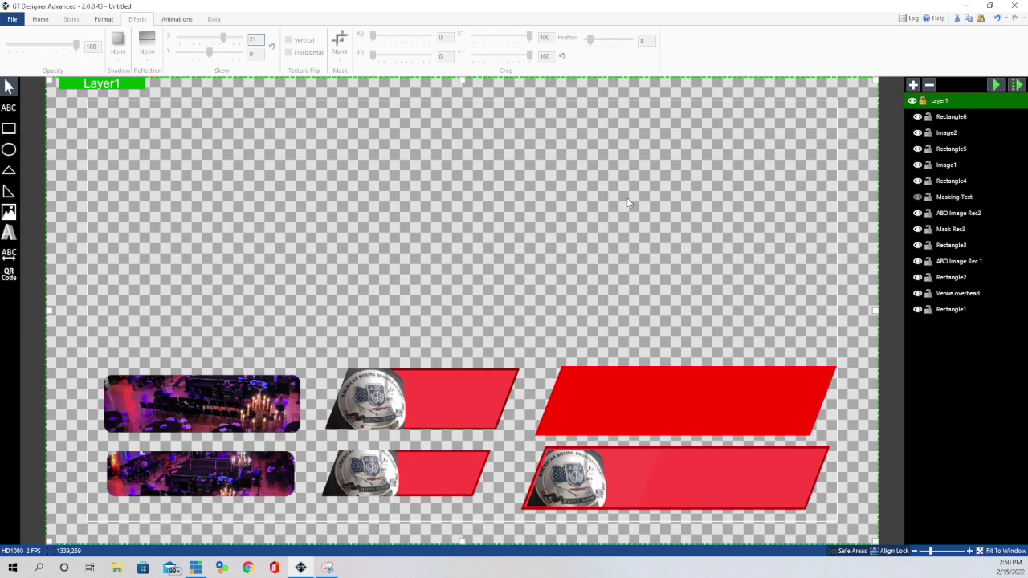
click(653, 398)
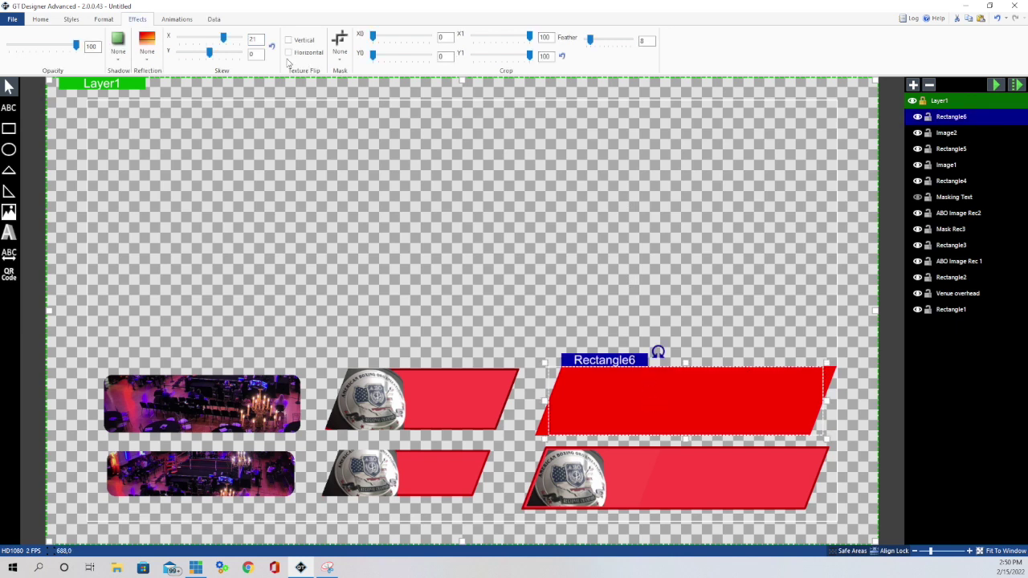
Step: Give Rectangle6 a light pink fill and a red outline 5 thick
click(97, 20)
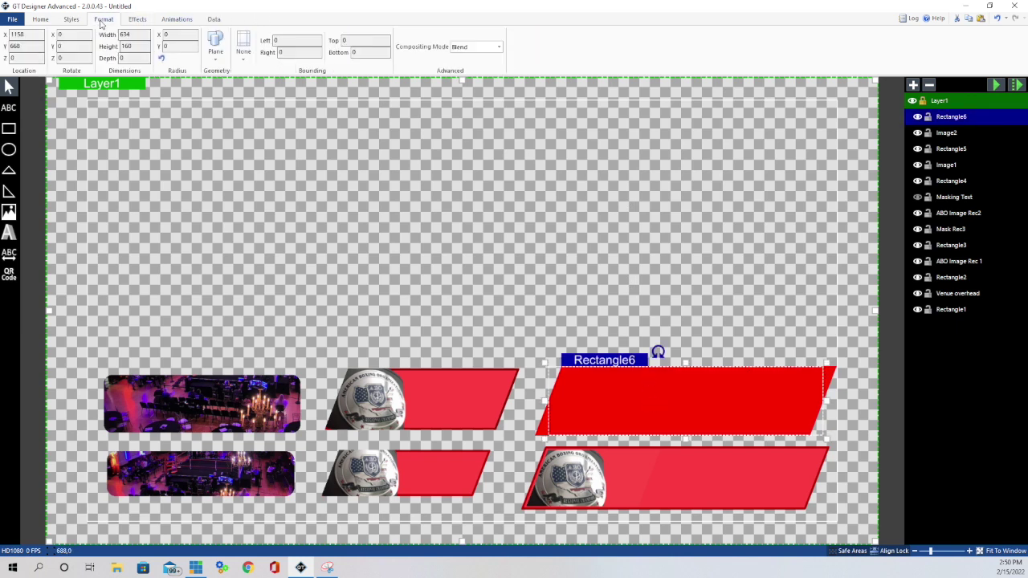
click(43, 21)
click(305, 63)
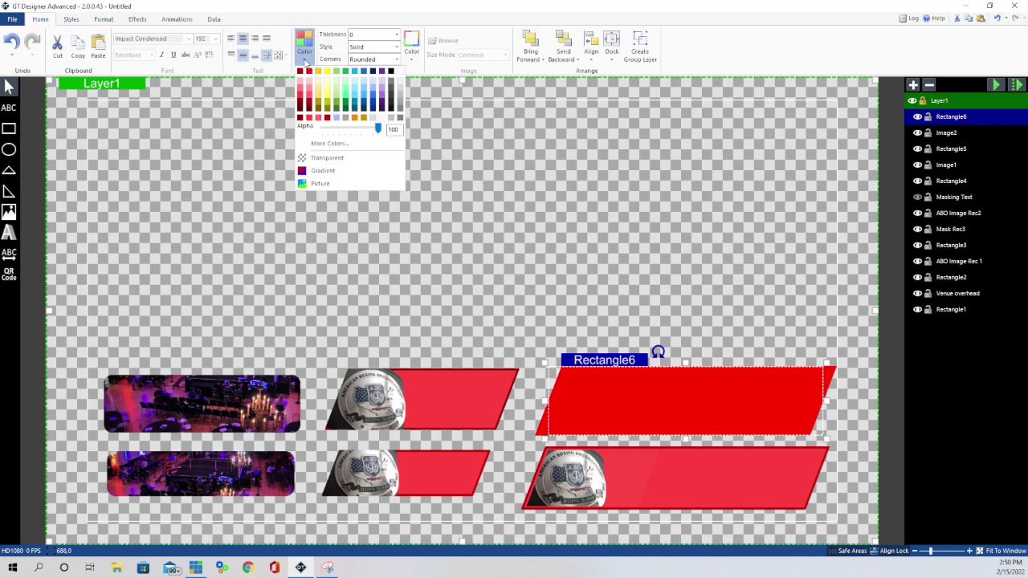
click(304, 92)
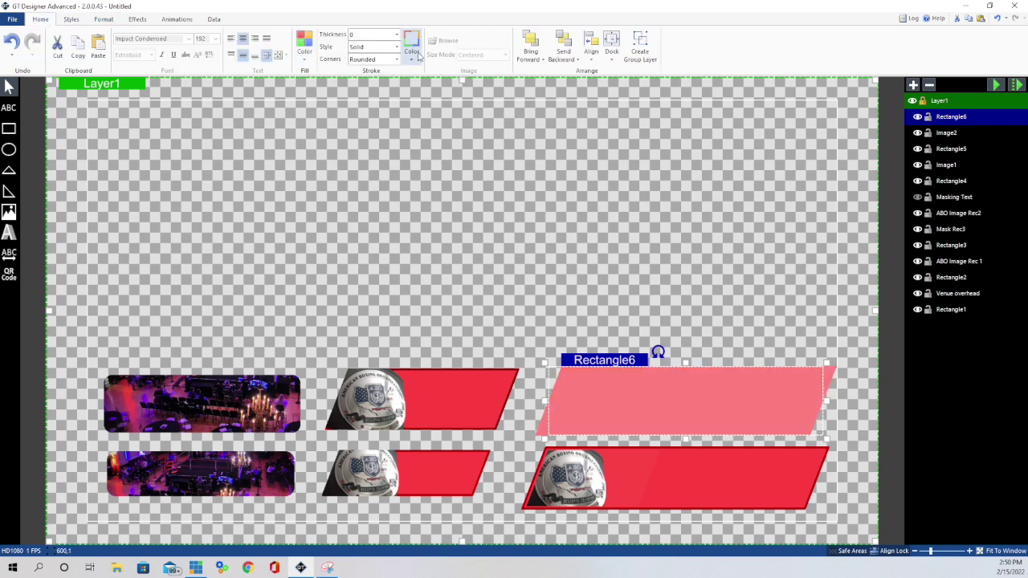
click(411, 57)
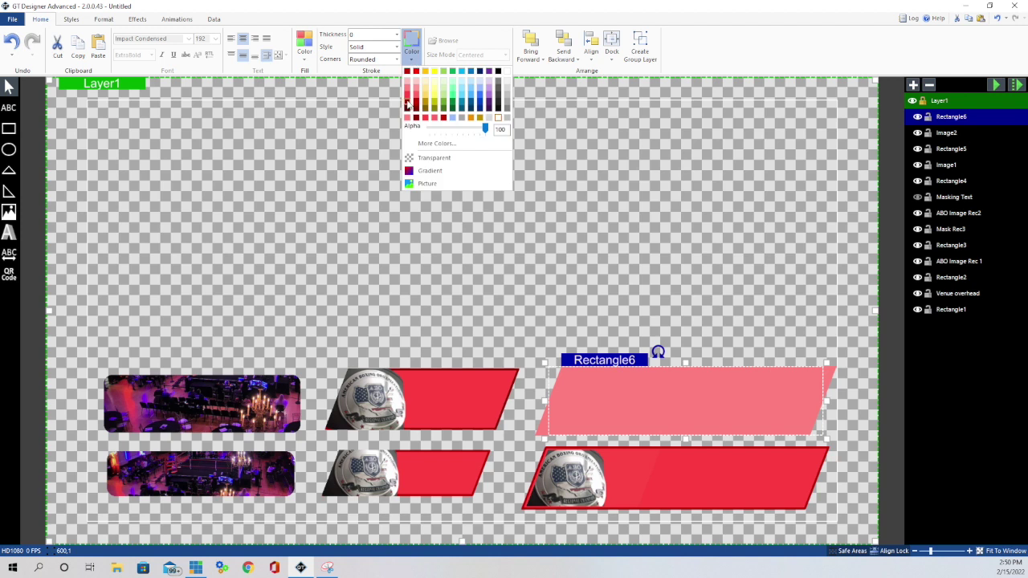
click(415, 101)
click(396, 35)
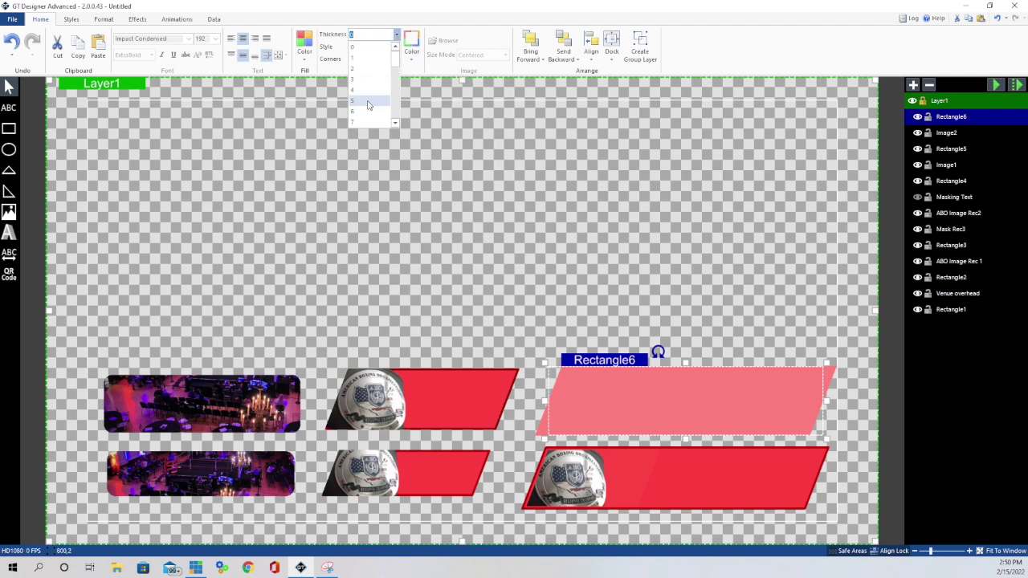
click(369, 100)
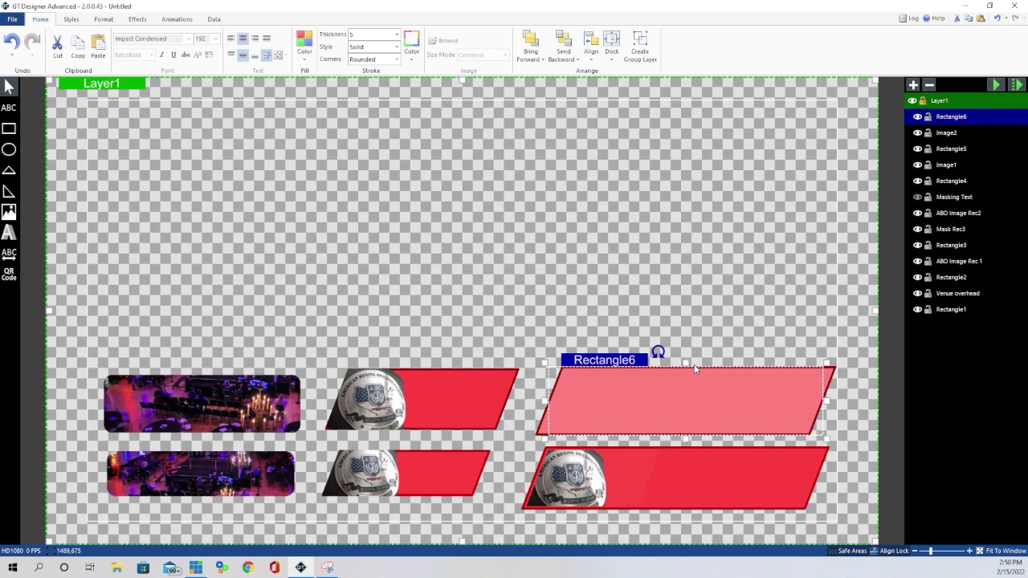
click(714, 310)
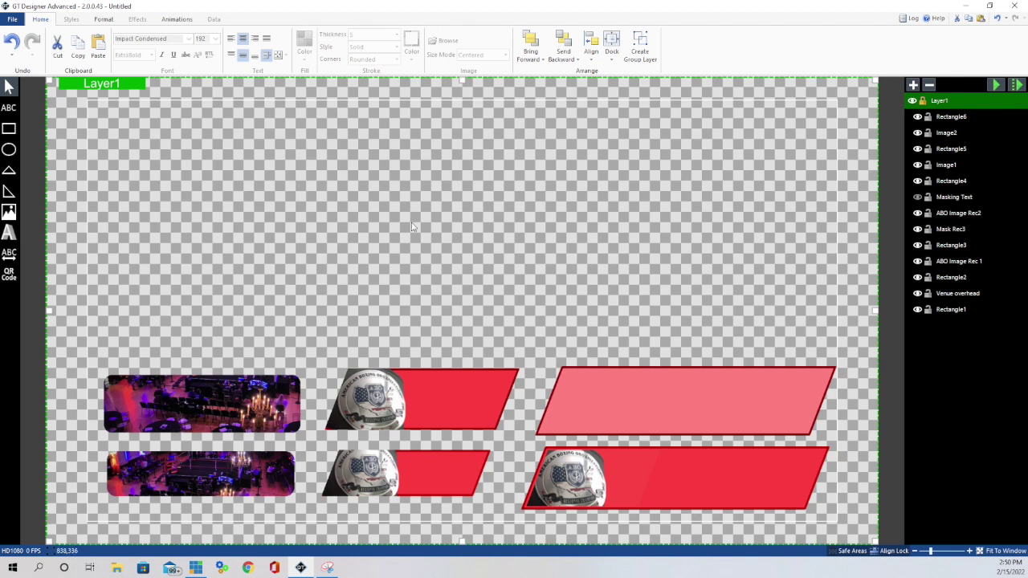
Step: Draw a red Rectangle7 over the pink bar's left end and give it a Skew X of 21
click(9, 129)
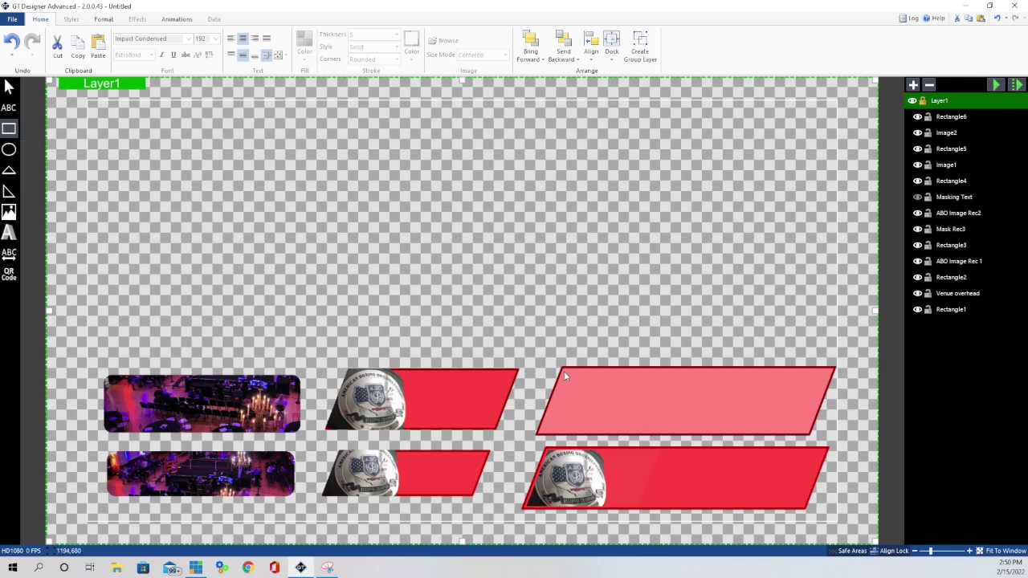
mouse_move(564, 371)
mouse_down()
mouse_move(654, 392)
mouse_move(666, 406)
mouse_move(665, 436)
mouse_up()
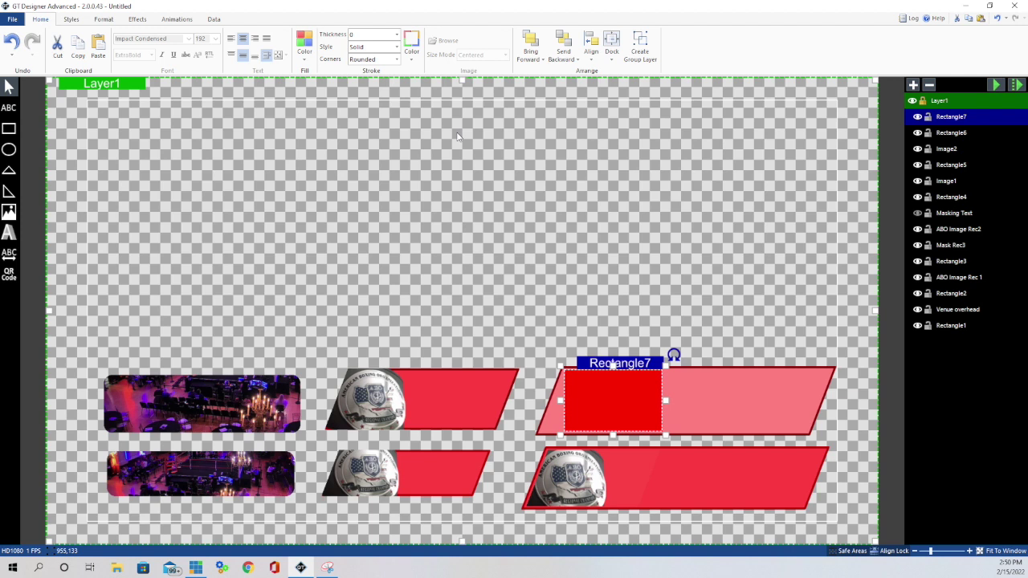
click(103, 20)
click(137, 19)
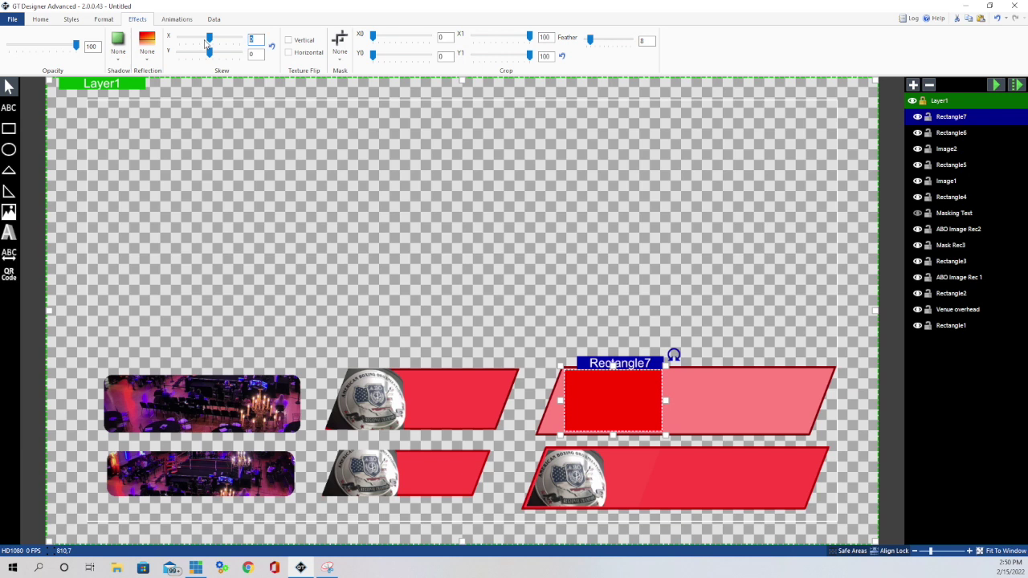
text(21)
key(Return)
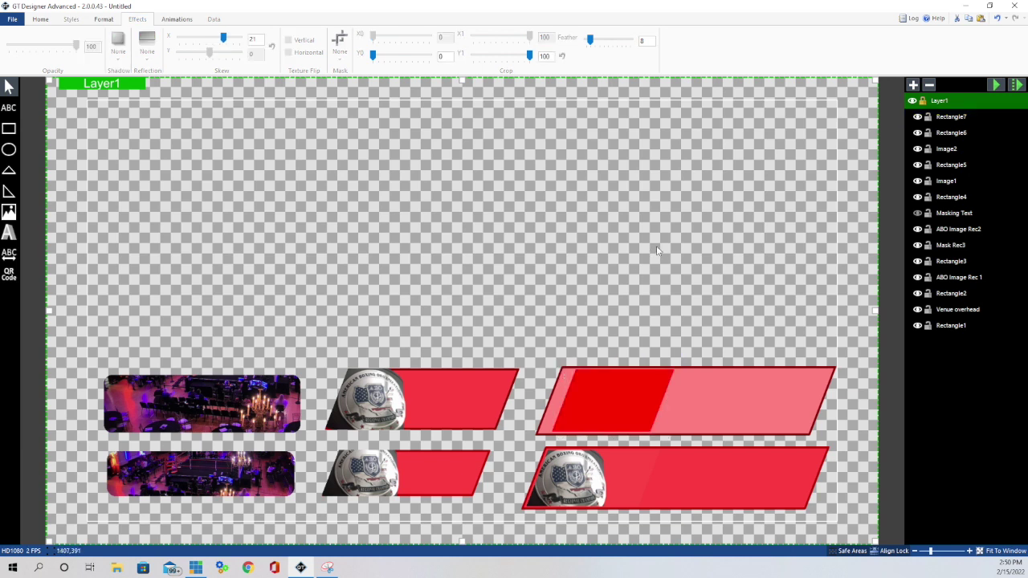
Step: Drag Rectangle7 left to line it up with the pink parallelogram's left end
click(631, 382)
click(623, 394)
drag(623, 393, 613, 390)
click(674, 234)
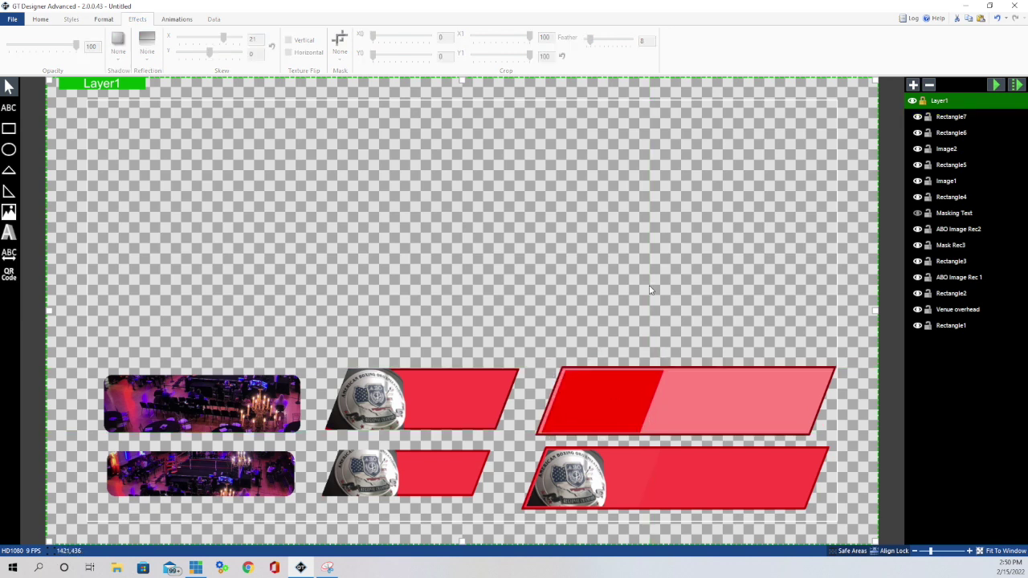
click(595, 395)
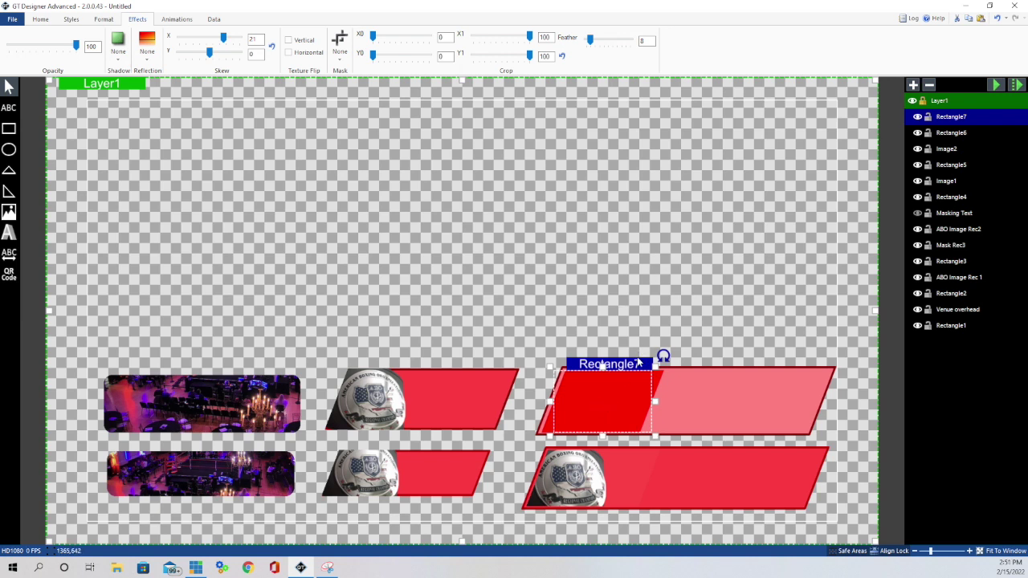
Step: Nudge Rectangle7 left, right and up by single pixels until flush with the slanted edge
click(629, 366)
key(Left)
key(Left)
key(Left)
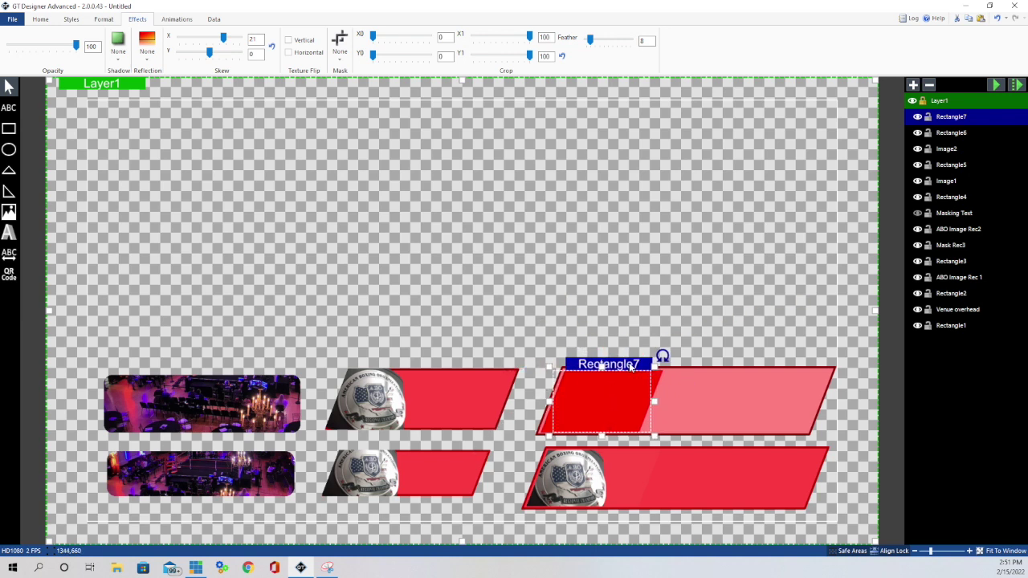
key(Right)
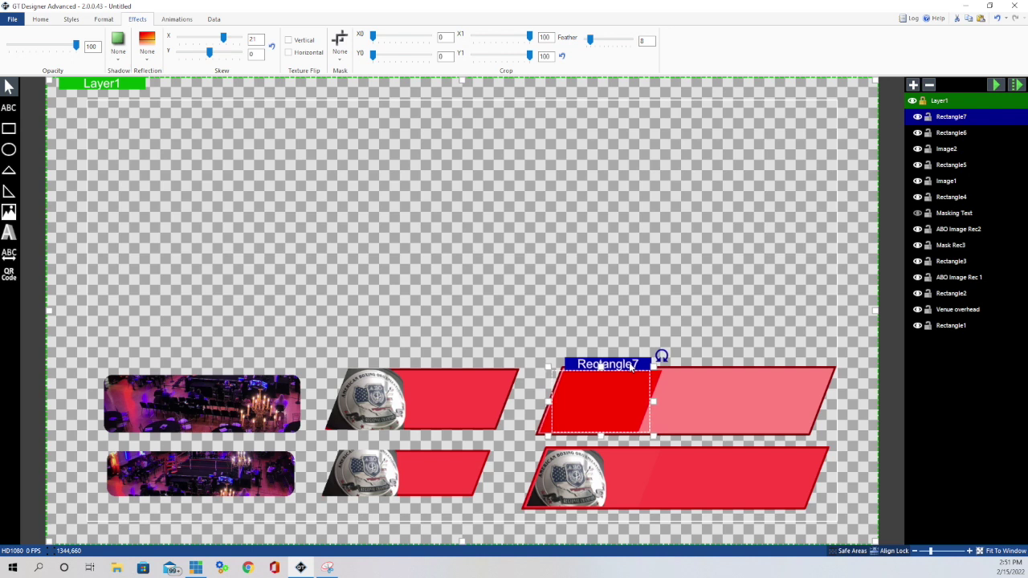
key(Up)
key(Up)
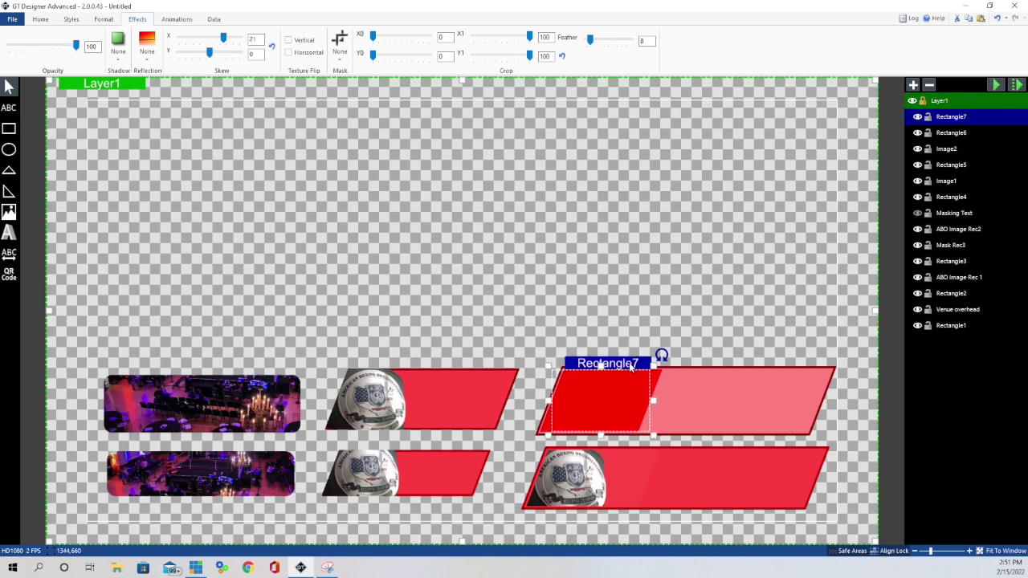
click(640, 279)
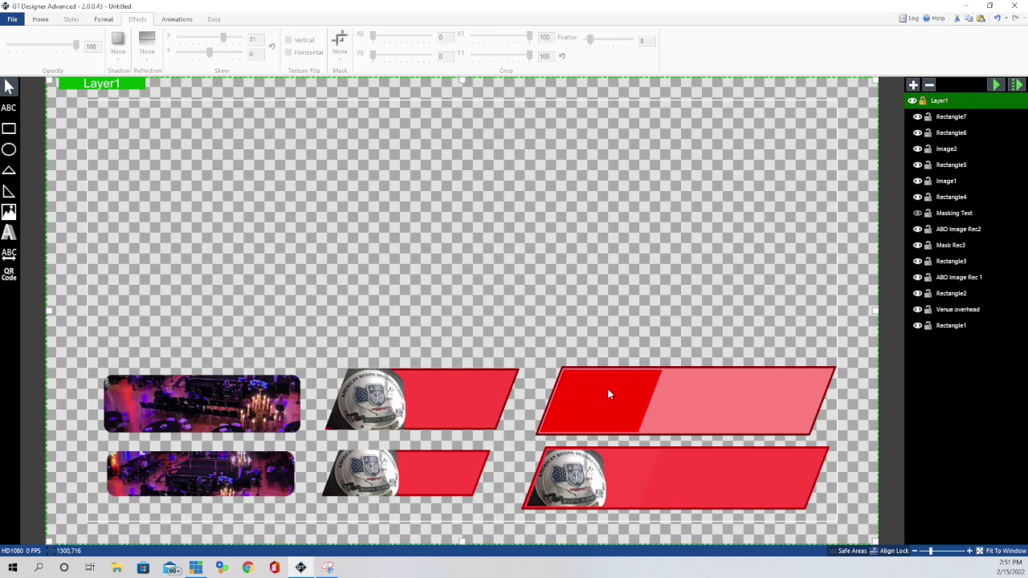
Step: Drop Rectangle7's fill alpha to 4 so the red block turns nearly transparent
click(599, 412)
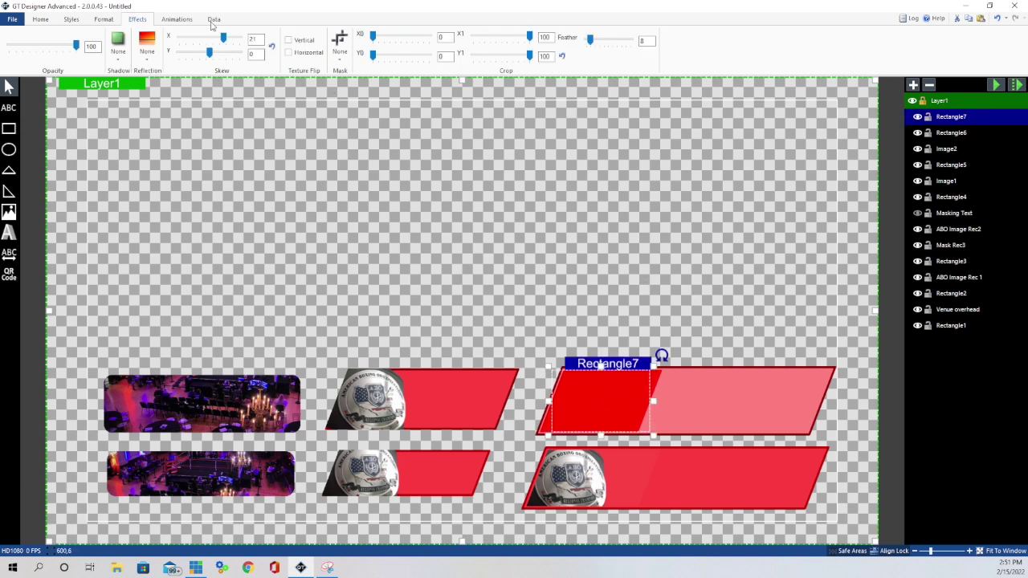
click(44, 22)
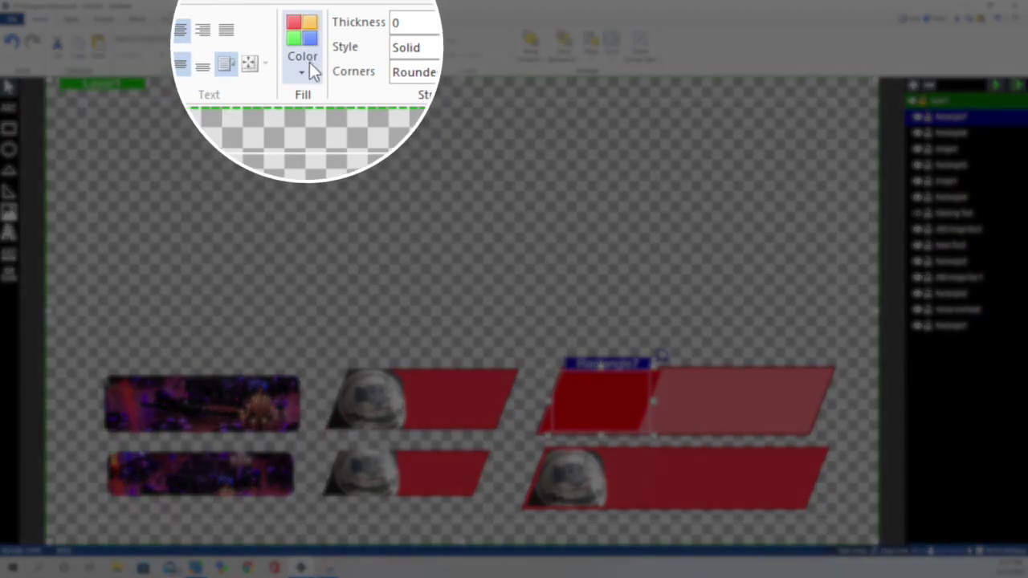
click(305, 61)
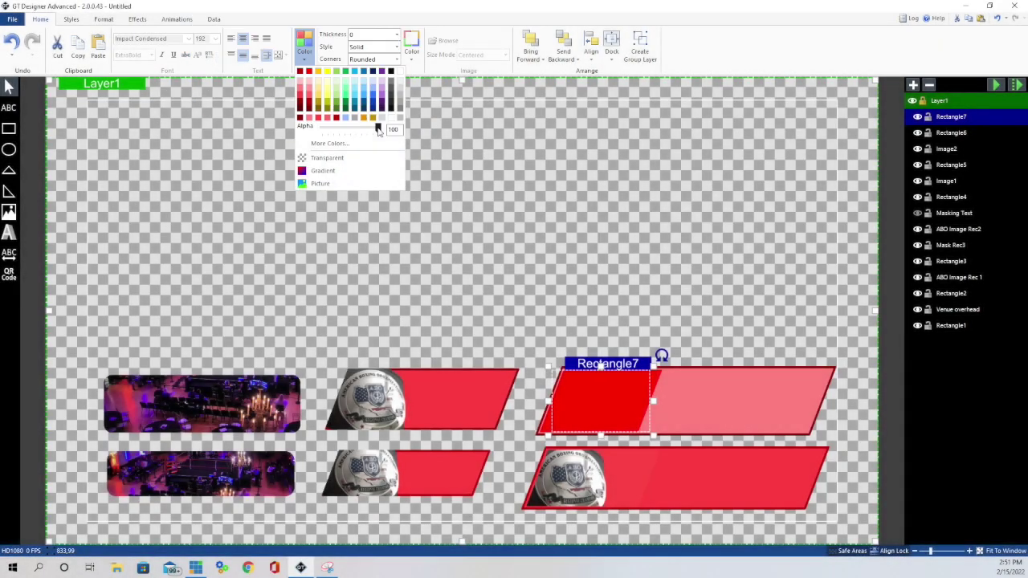
drag(390, 130, 301, 122)
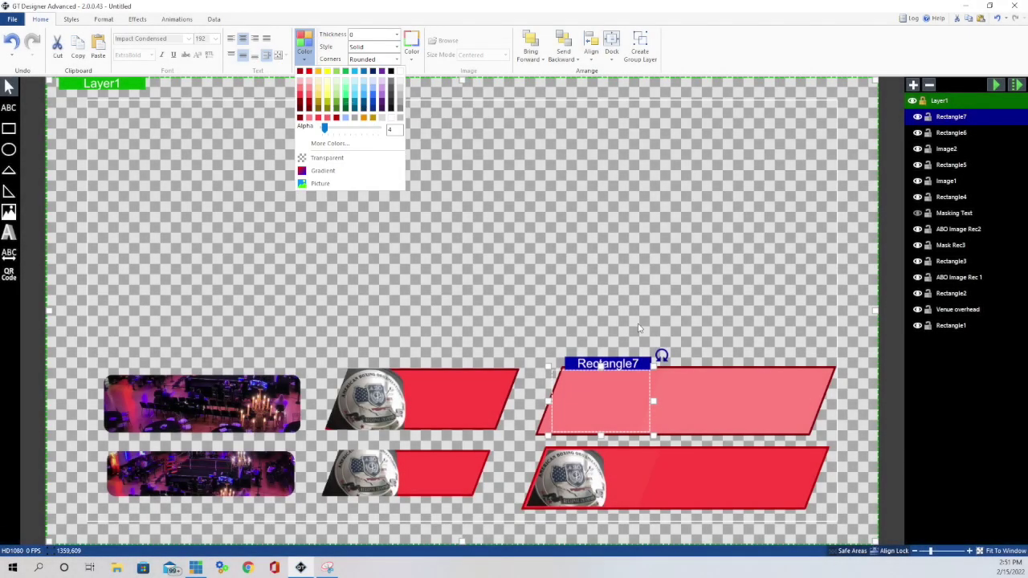
click(634, 257)
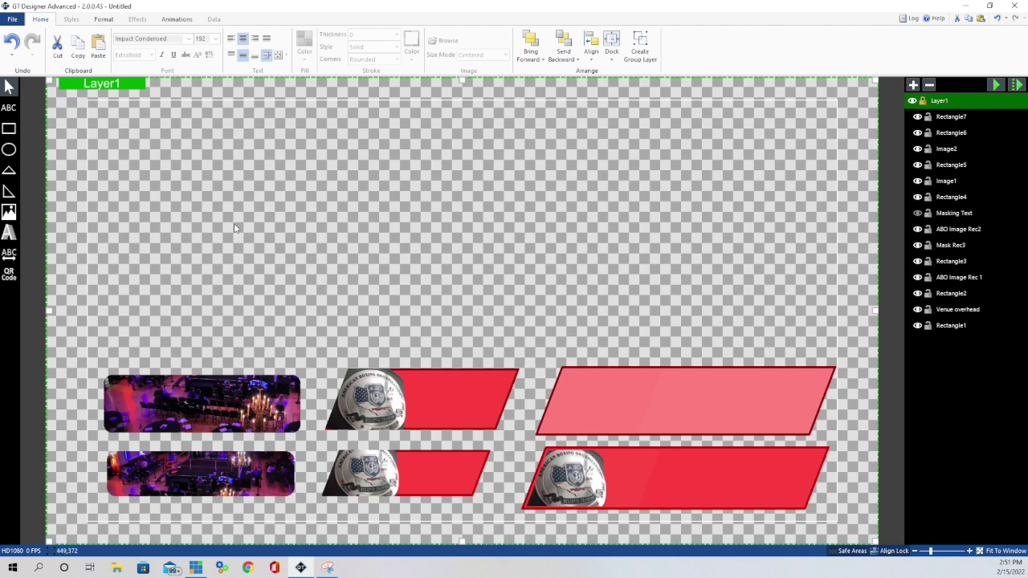
Step: Import ABO belt_clipped_rev_1 from Downloads as Image3 and shrink it over the lower-right bars
click(9, 212)
scroll(217, 153, down, 3)
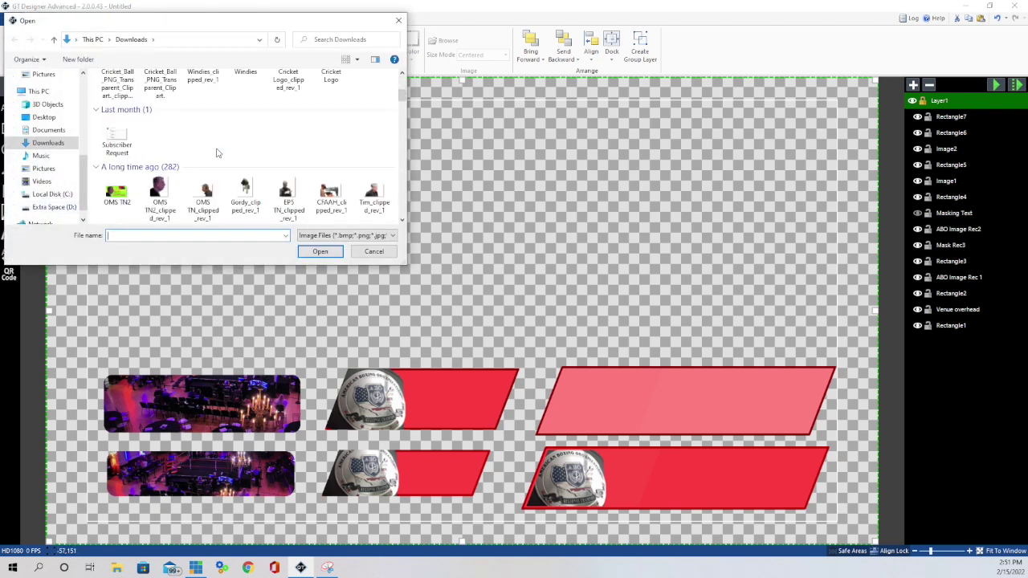
scroll(217, 153, down, 1)
scroll(217, 154, down, 2)
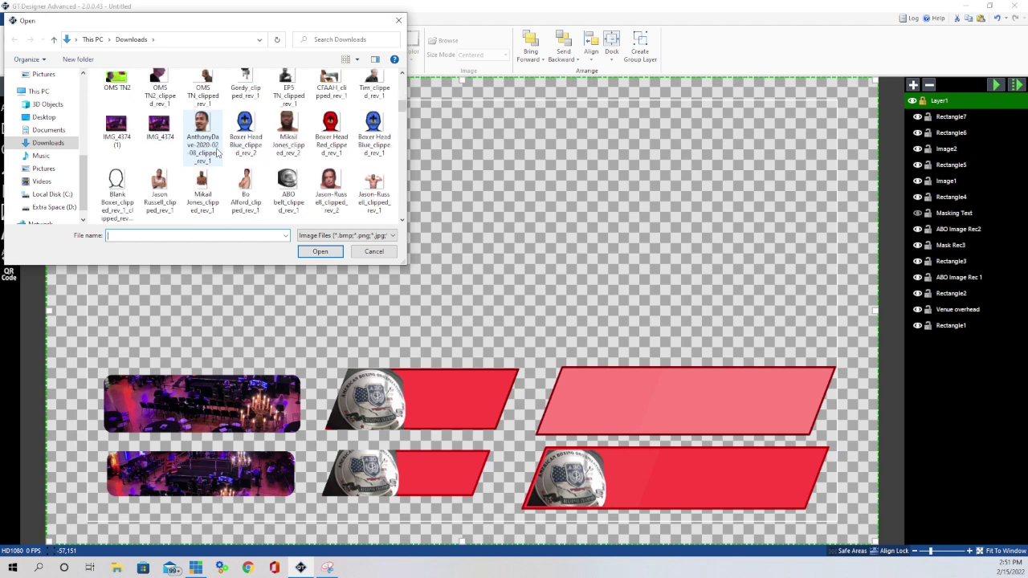
click(296, 125)
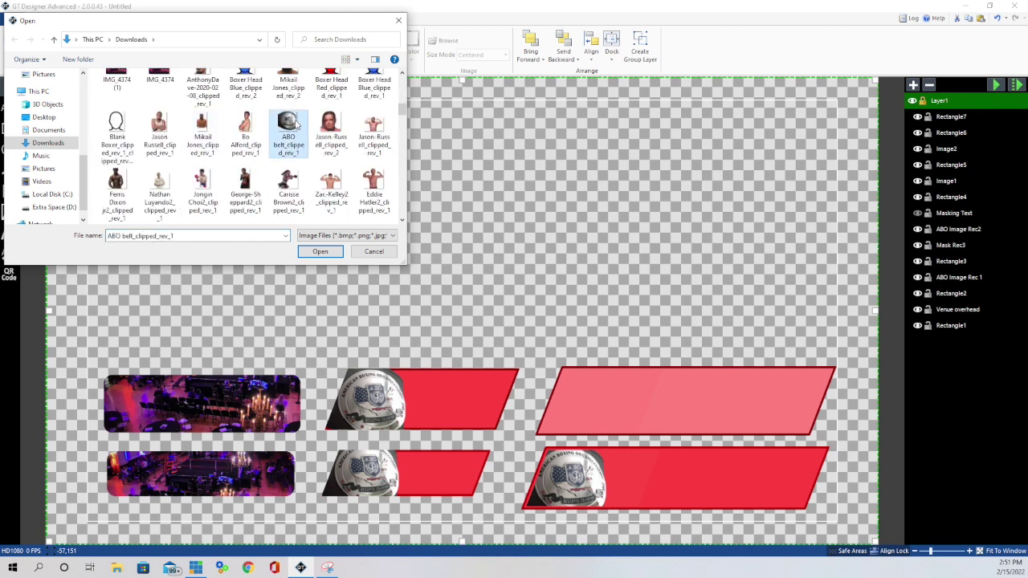
click(320, 252)
drag(222, 138, 490, 156)
drag(310, 90, 584, 402)
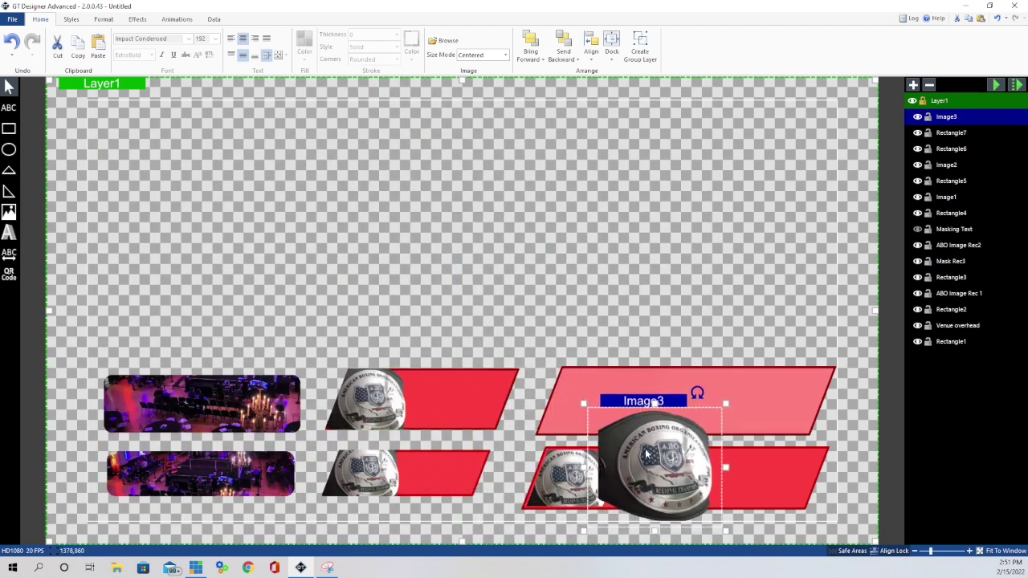
Step: Move Image3 onto the upper bar and trim its size to fit the bar's slanted left end
drag(641, 436, 561, 349)
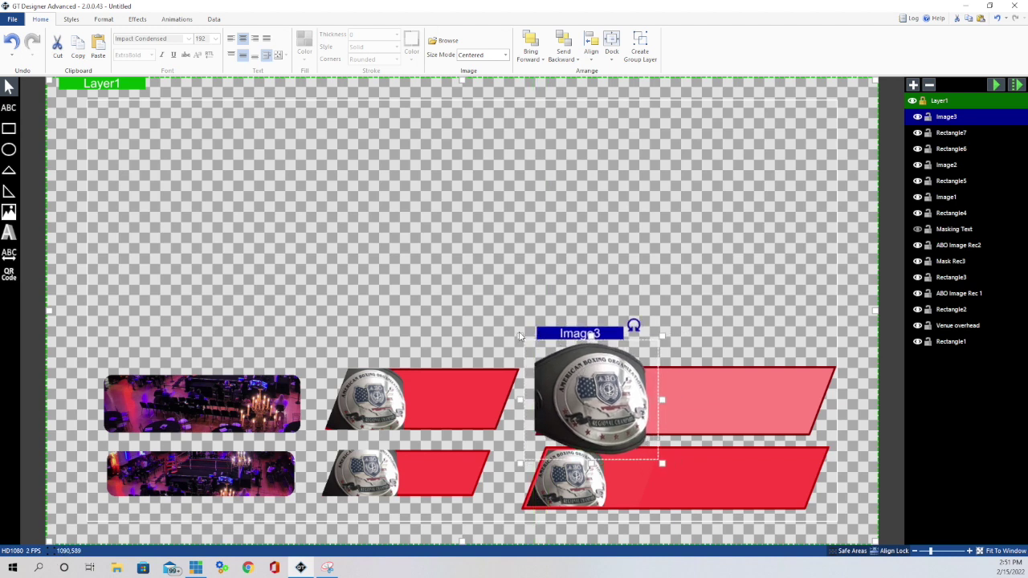
drag(663, 336, 644, 349)
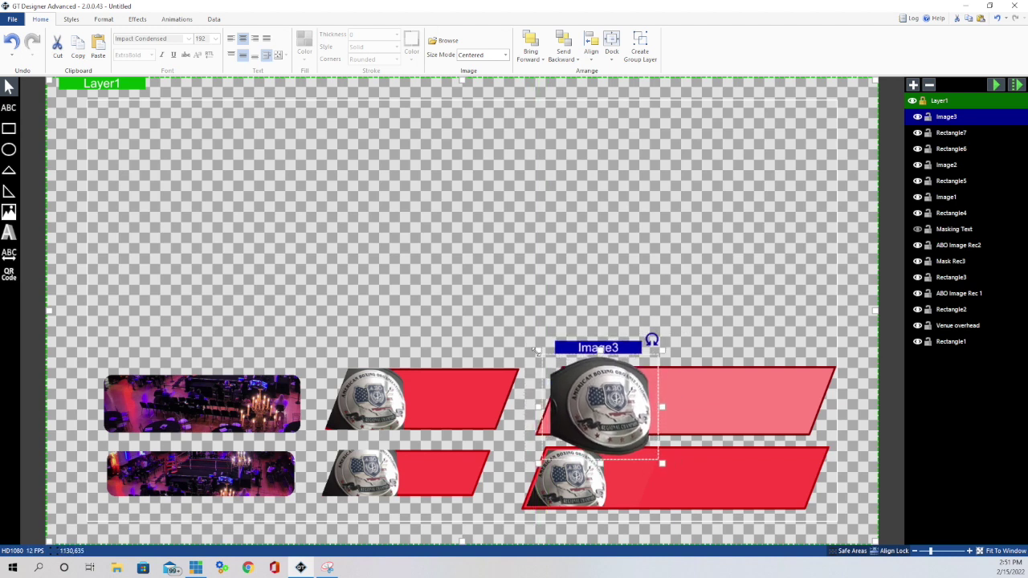
drag(598, 397, 596, 370)
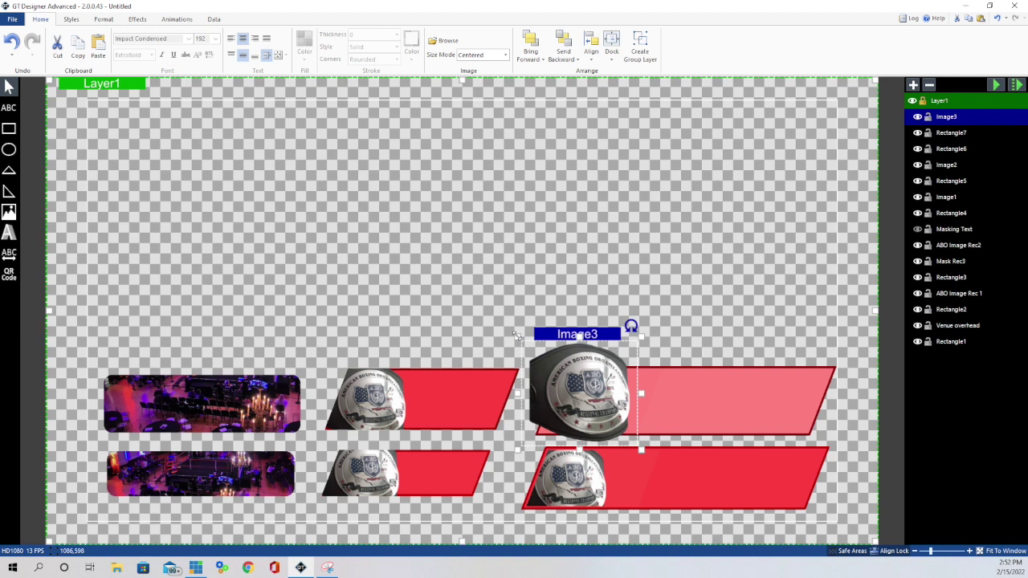
drag(517, 336, 517, 346)
drag(560, 377, 550, 382)
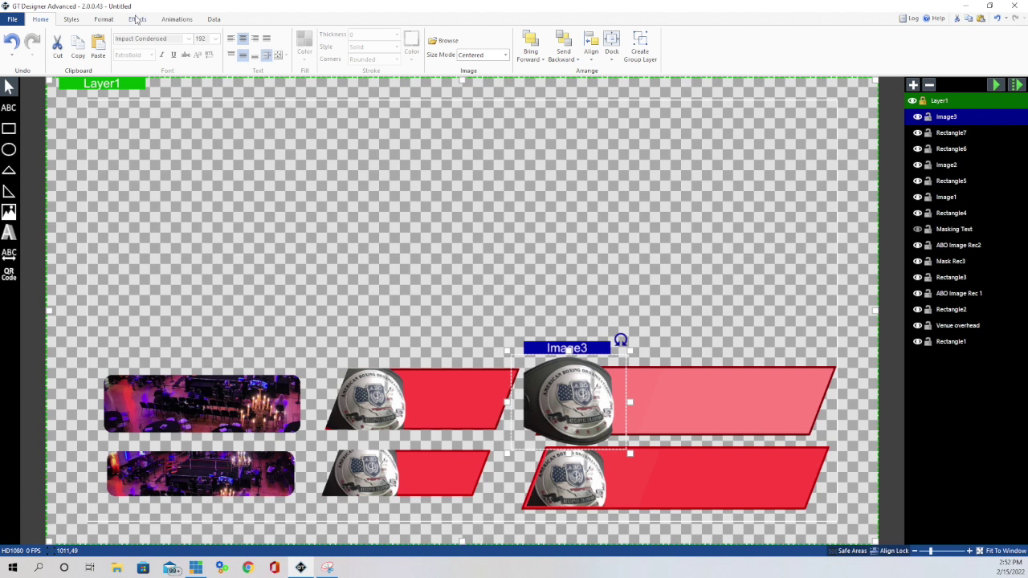
Step: Set Image3's Effects mask to Rectangle7 so the belt is clipped to the parallelogram
click(138, 19)
click(342, 61)
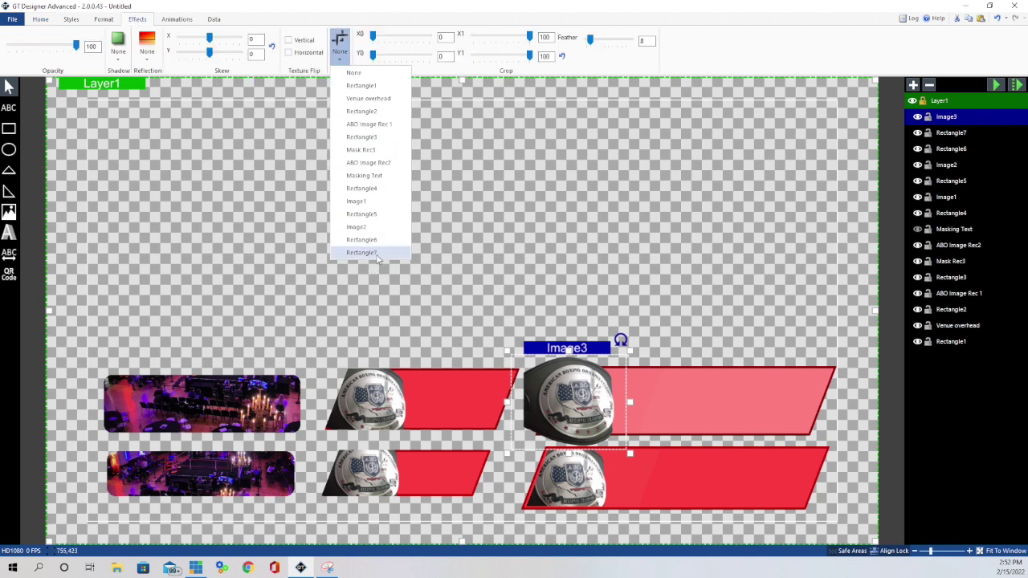
click(362, 253)
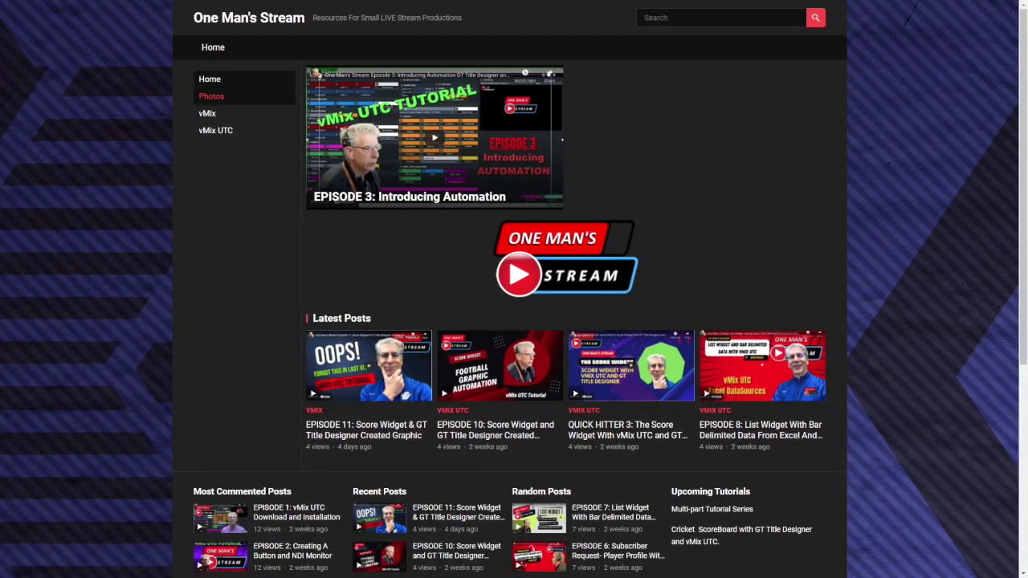
Step: Go to the live production photo gallery using the Photos link in the left sidebar
click(212, 95)
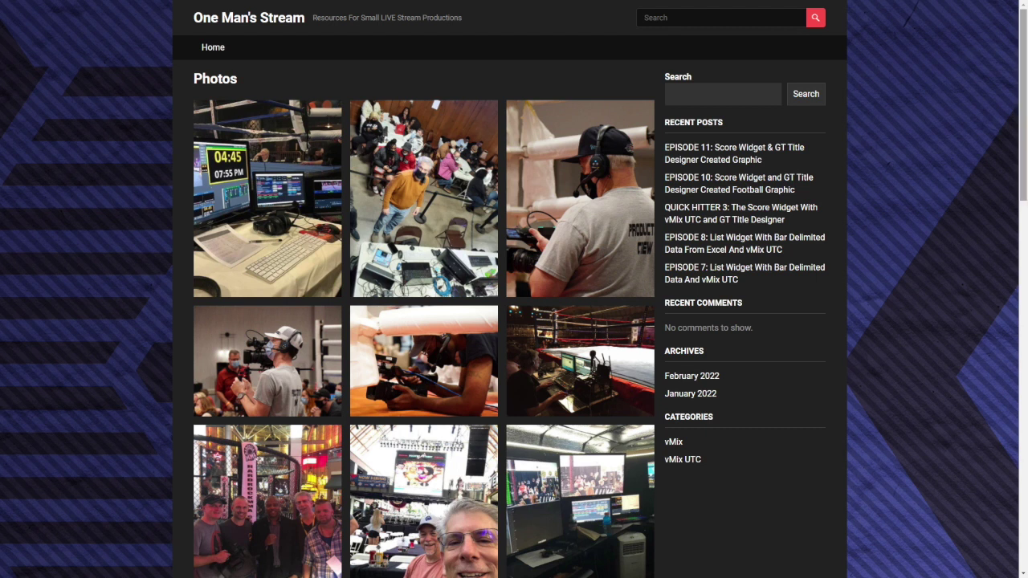
Step: Scroll down the Photos gallery to the chandelier-lit ballroom picture, then back up
scroll(424, 321, down, 4)
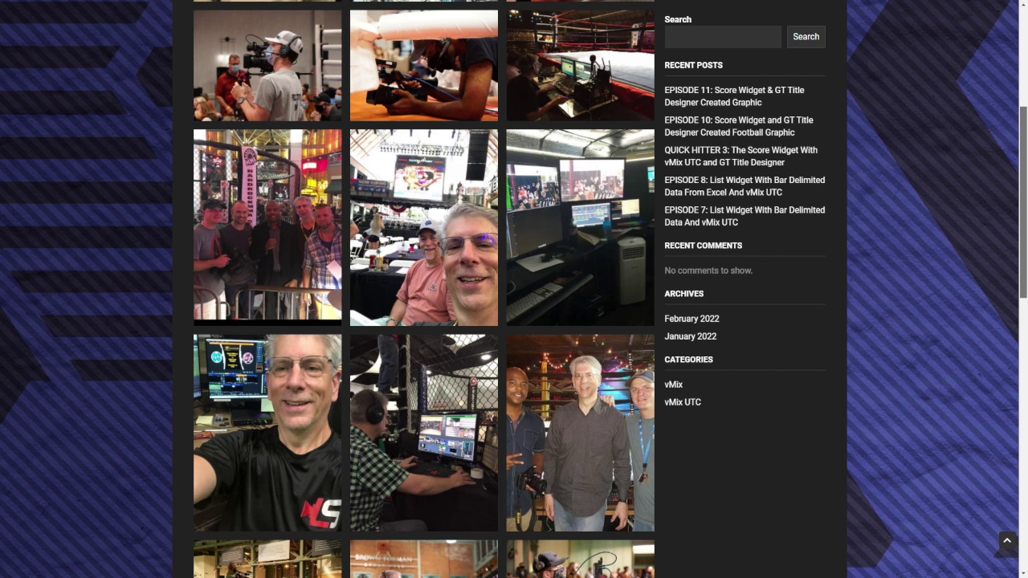
scroll(424, 321, down, 1)
scroll(424, 322, up, 1)
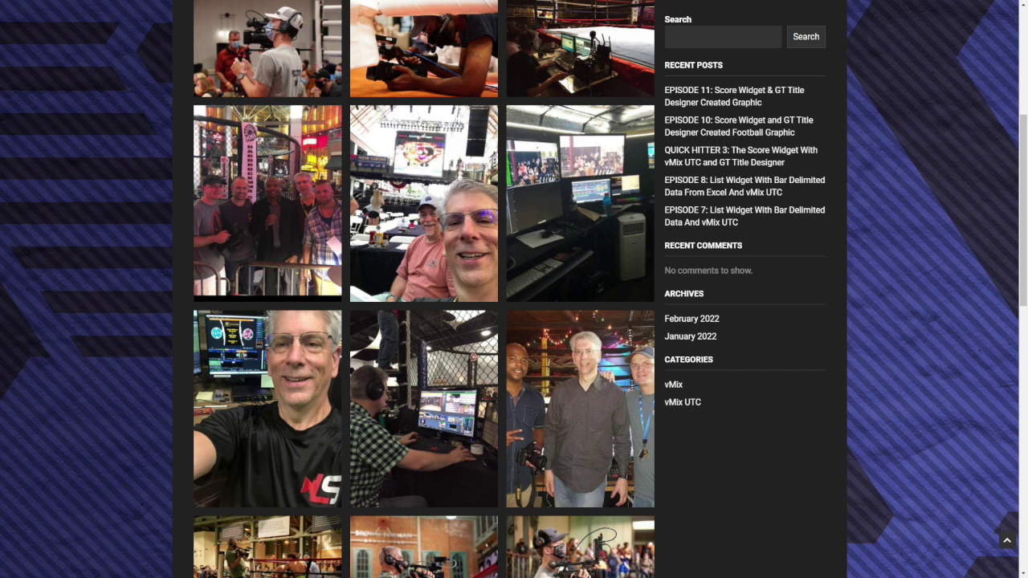
scroll(425, 289, down, 4)
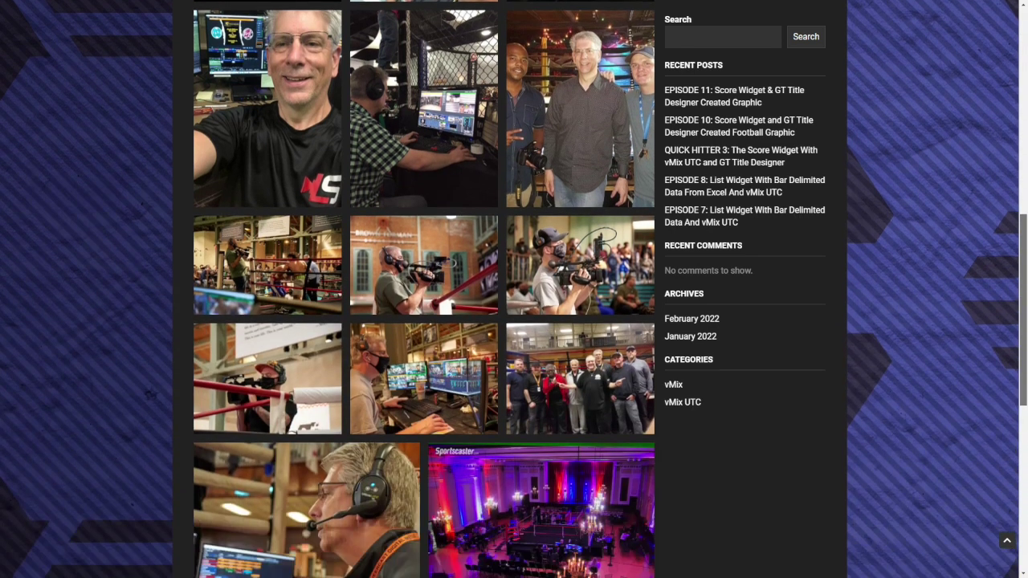
scroll(424, 289, down, 2)
scroll(424, 289, up, 3)
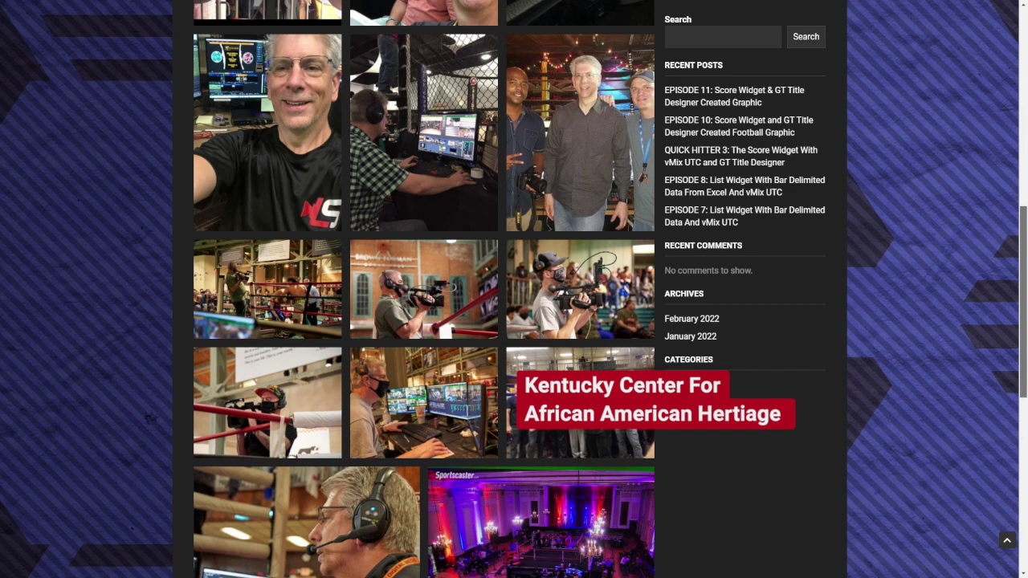
scroll(514, 289, down, 4)
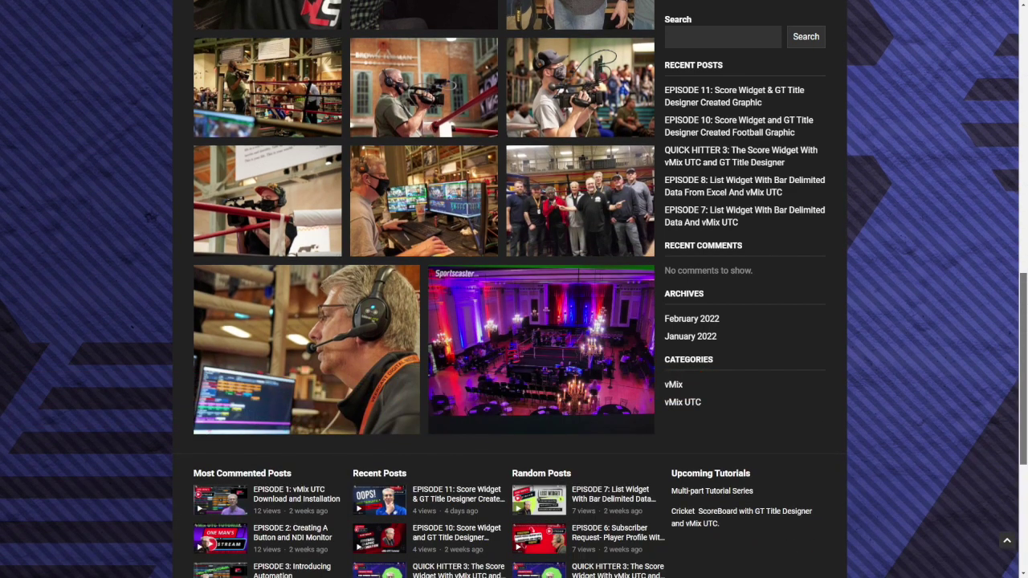
scroll(514, 289, up, 12)
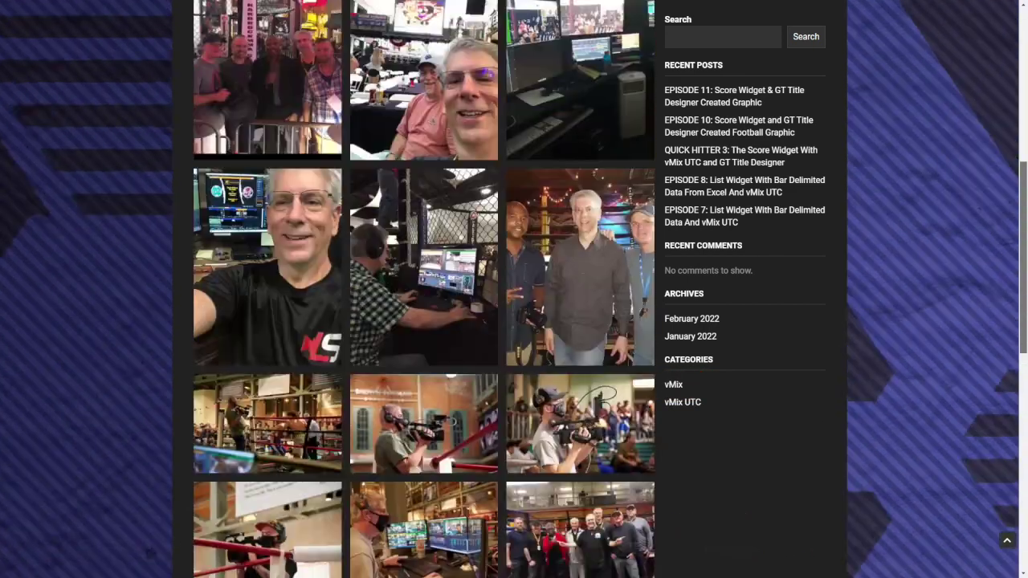